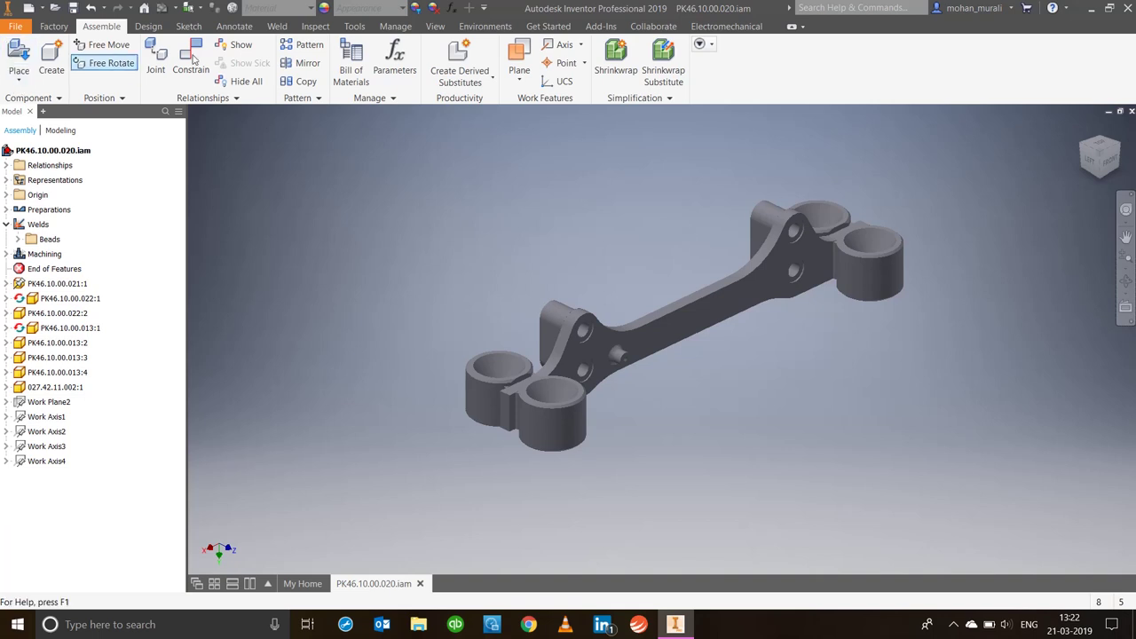
# Enter the Stress Analysis environment from the Environments tab.
pyautogui.click(486, 29)
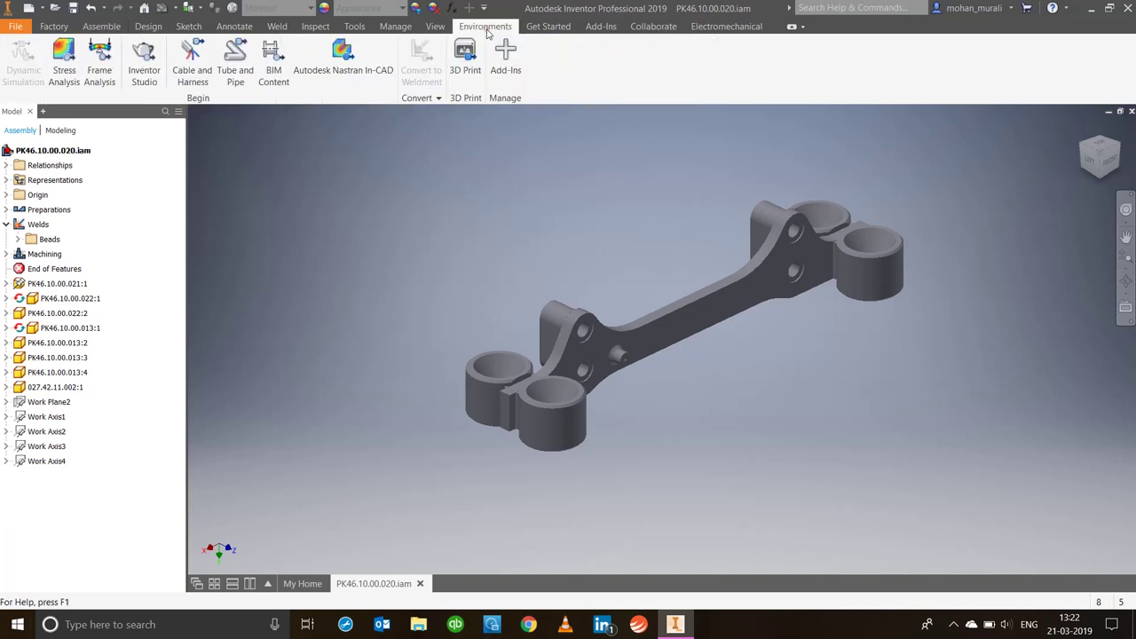
pyautogui.click(70, 78)
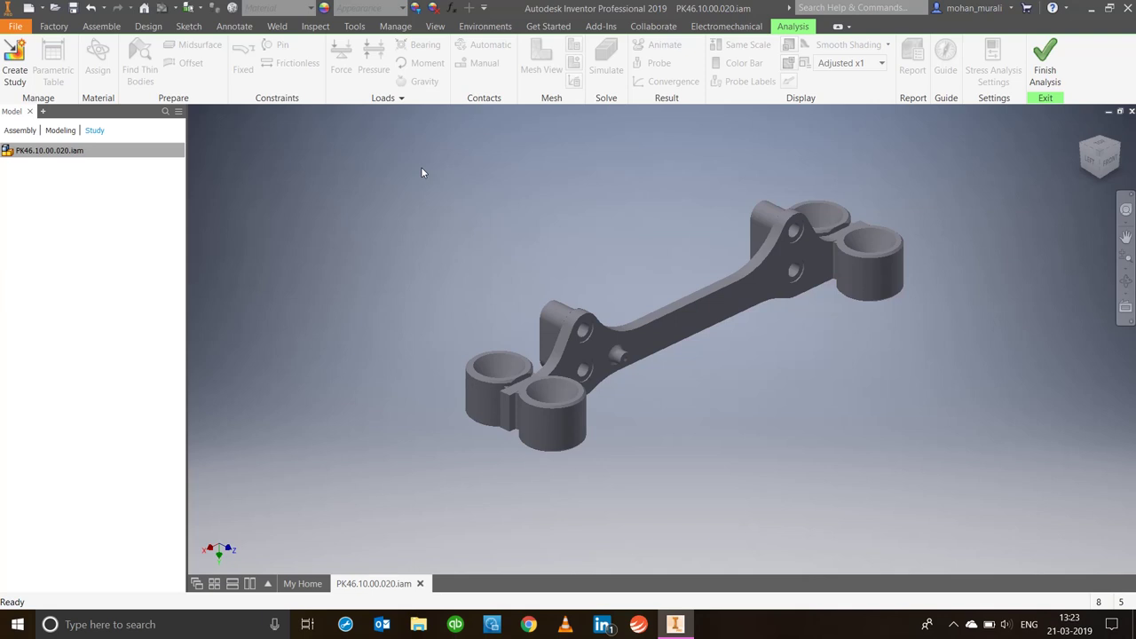
# Start a new study, set to Static Analysis:1 with Bonded contacts.
pyautogui.click(16, 76)
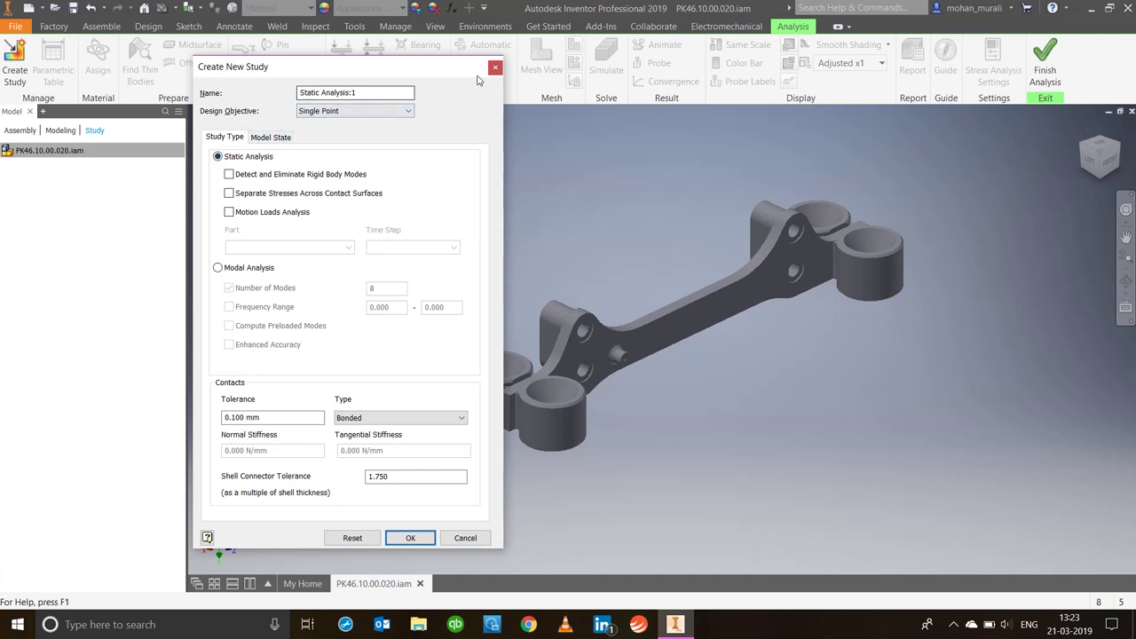
# Accept the default static study, then select Static Analysis:1 and its Material entry.
pyautogui.click(410, 537)
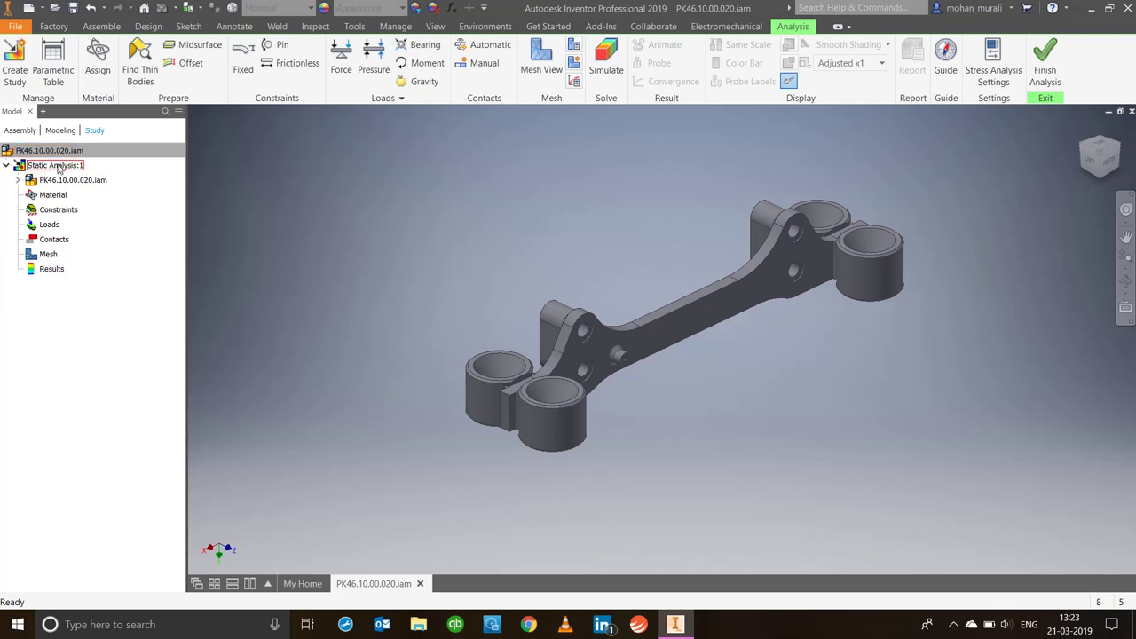
pyautogui.click(58, 166)
pyautogui.click(111, 211)
pyautogui.click(49, 196)
# In Assign Materials, leave the Welds override material As Defined and accept.
pyautogui.rightClick(46, 197)
pyautogui.click(124, 312)
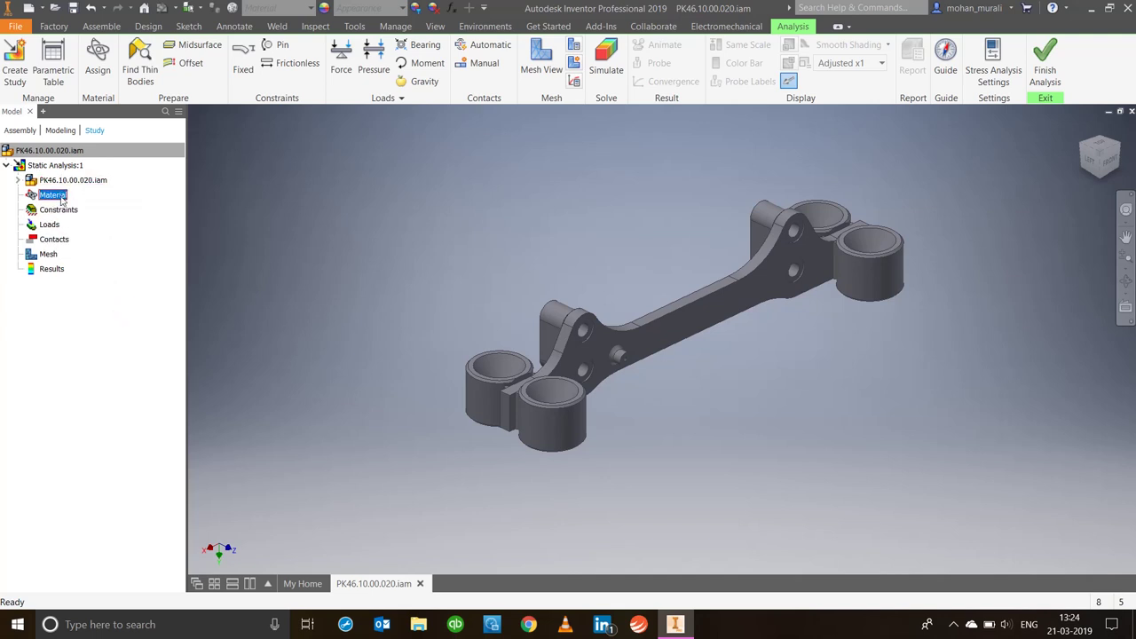
pyautogui.rightClick(61, 201)
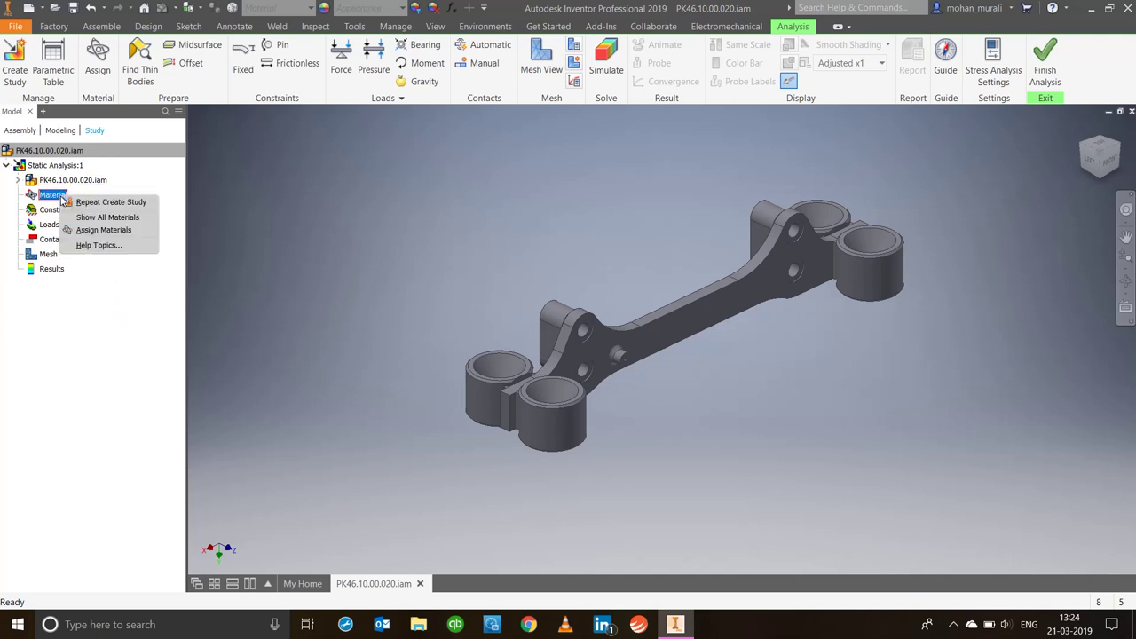
pyautogui.click(102, 230)
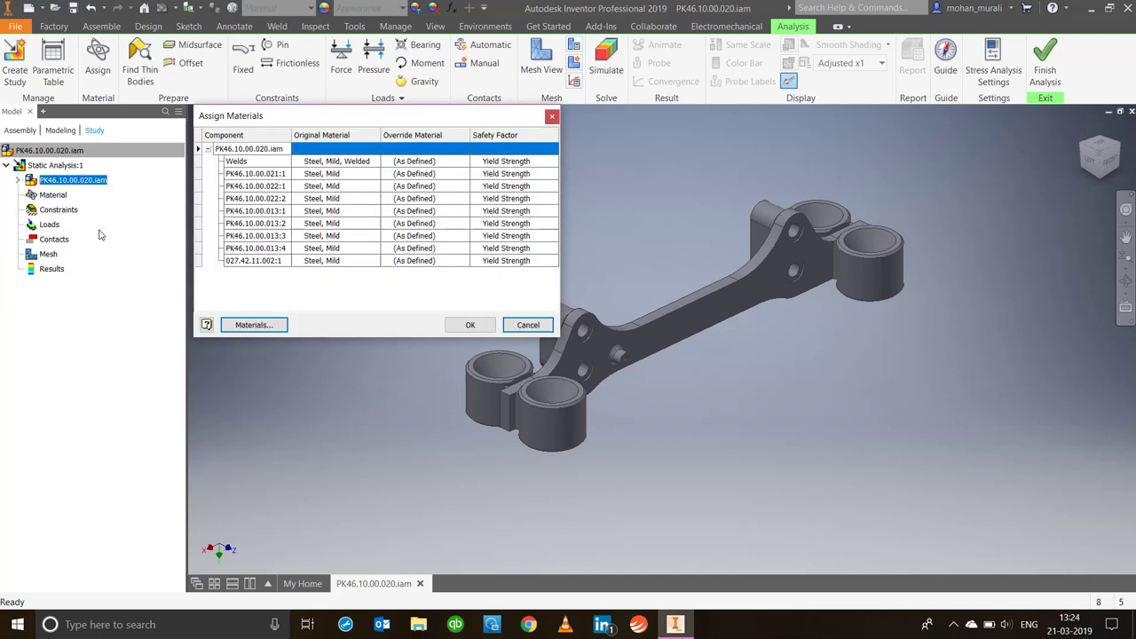
pyautogui.click(348, 165)
pyautogui.click(414, 149)
pyautogui.click(455, 161)
pyautogui.click(462, 161)
pyautogui.click(463, 163)
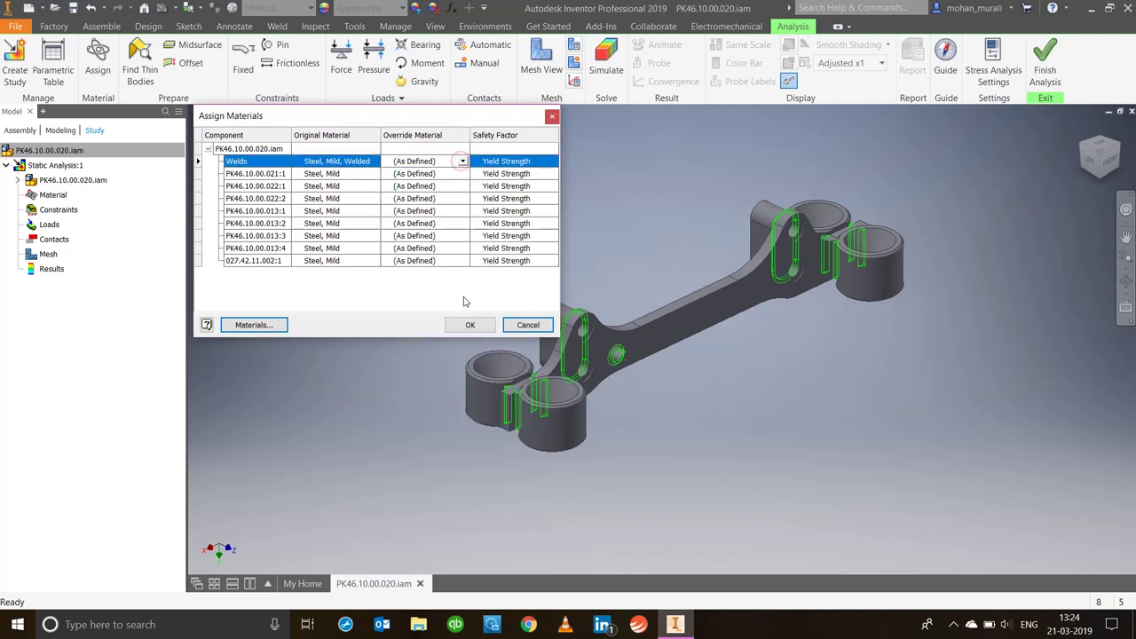
pyautogui.click(473, 324)
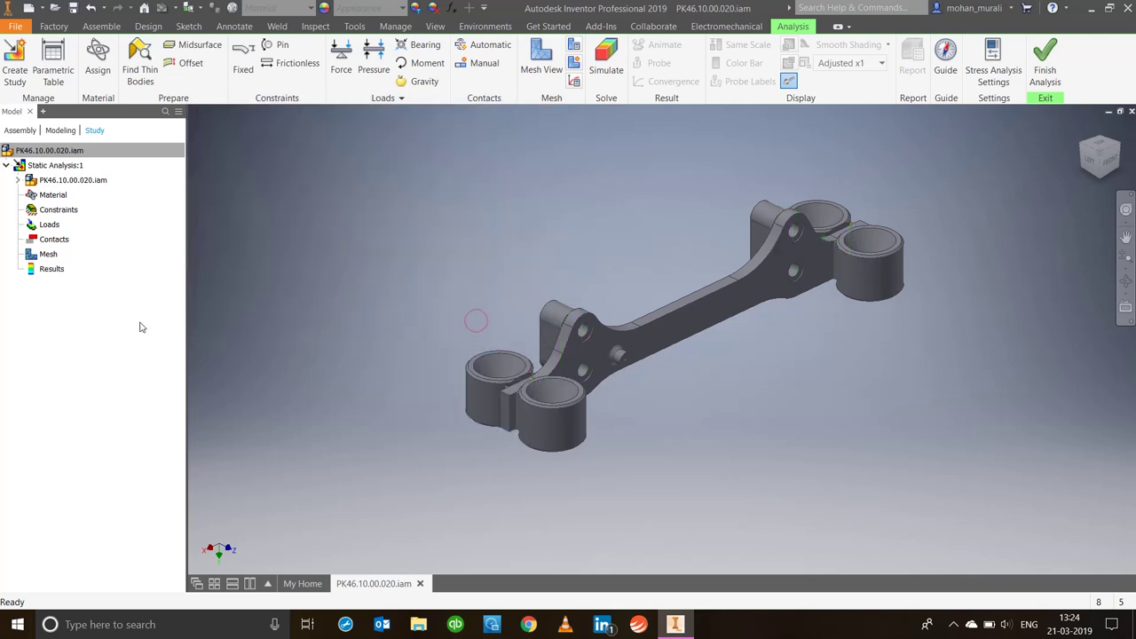
# Expand the Material node to review Steel, Mild and Steel, Mild, Welded.
pyautogui.rightClick(53, 195)
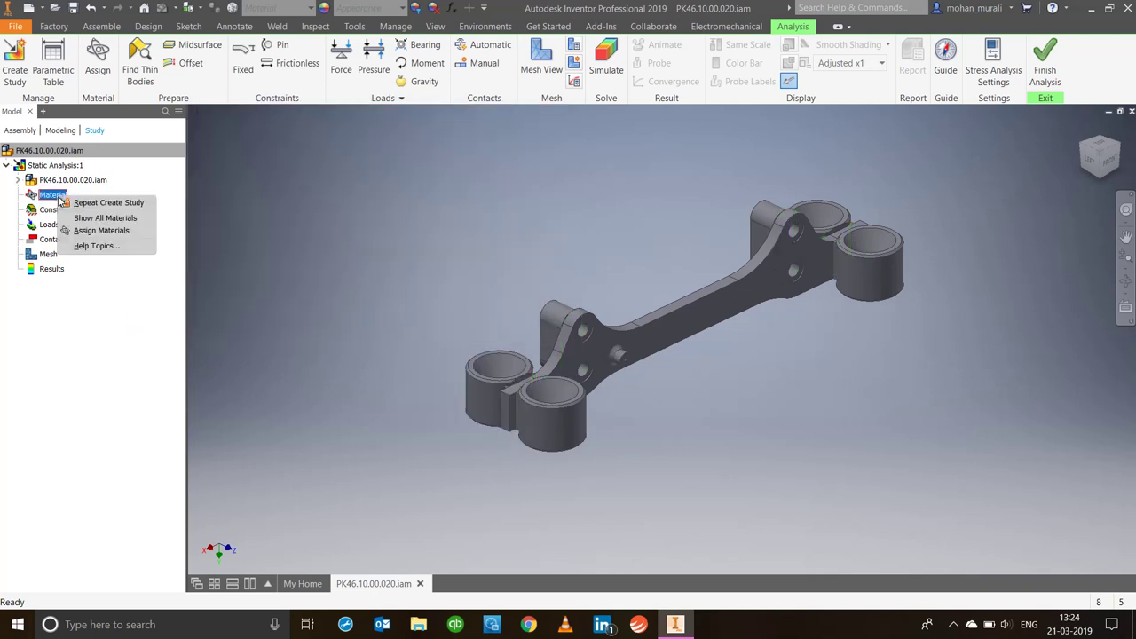
pyautogui.click(104, 218)
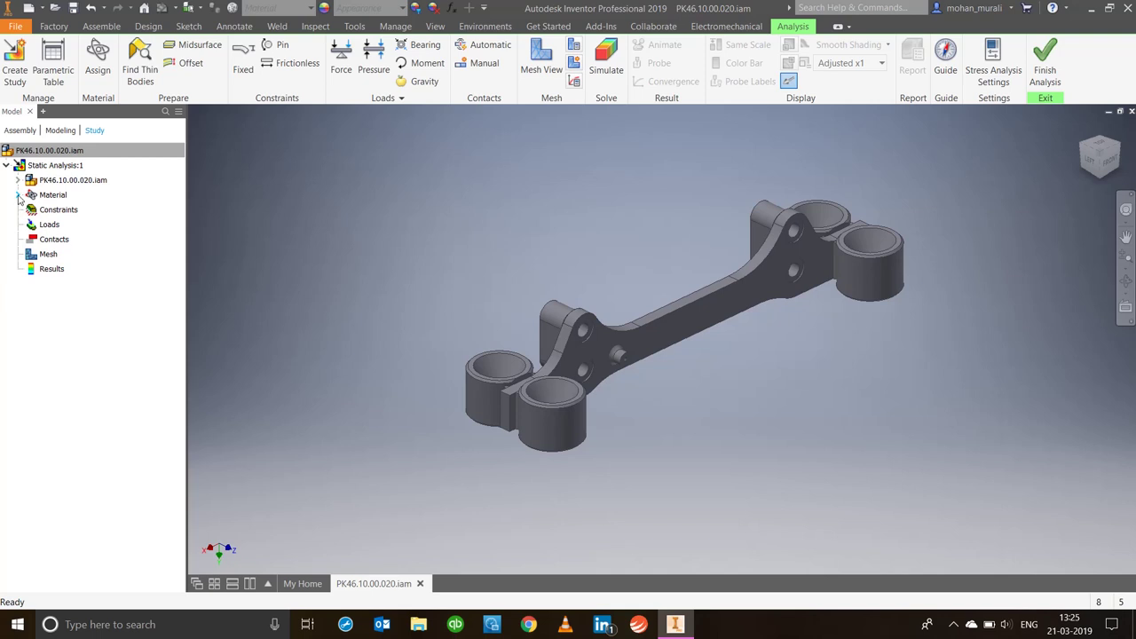
pyautogui.click(17, 195)
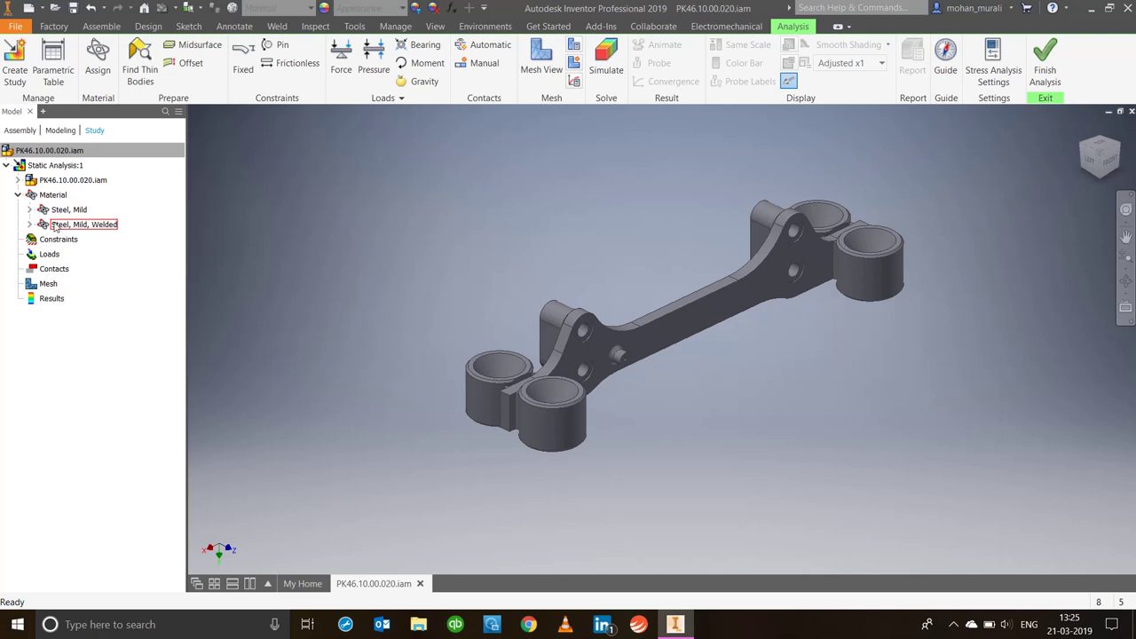
pyautogui.click(18, 196)
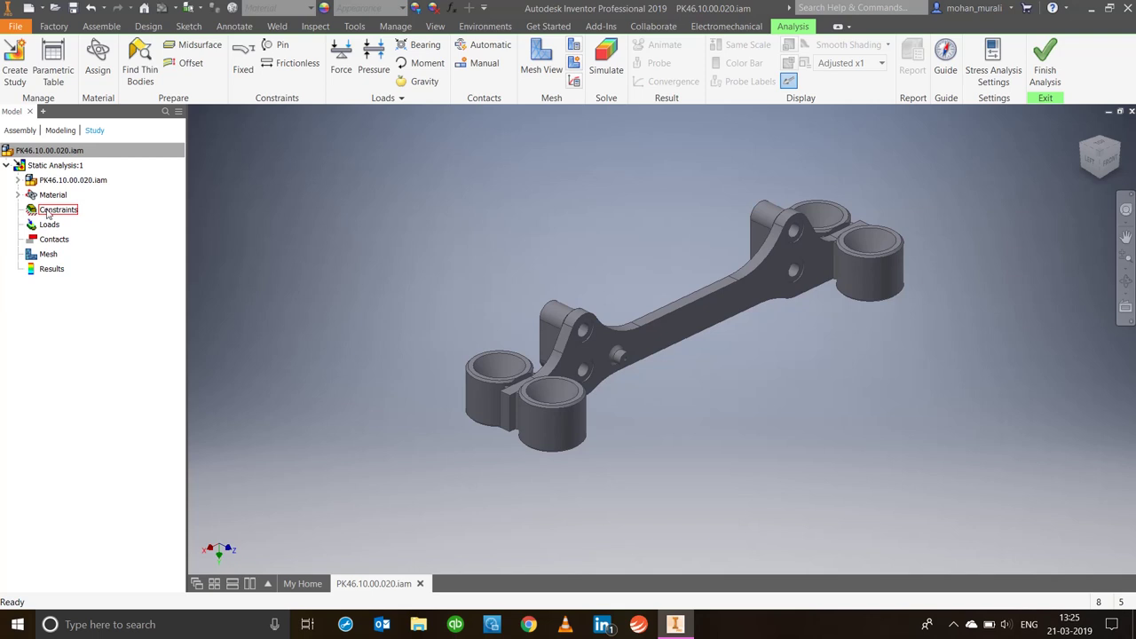
# Apply pin constraints to the first two boss bores.
pyautogui.rightClick(47, 211)
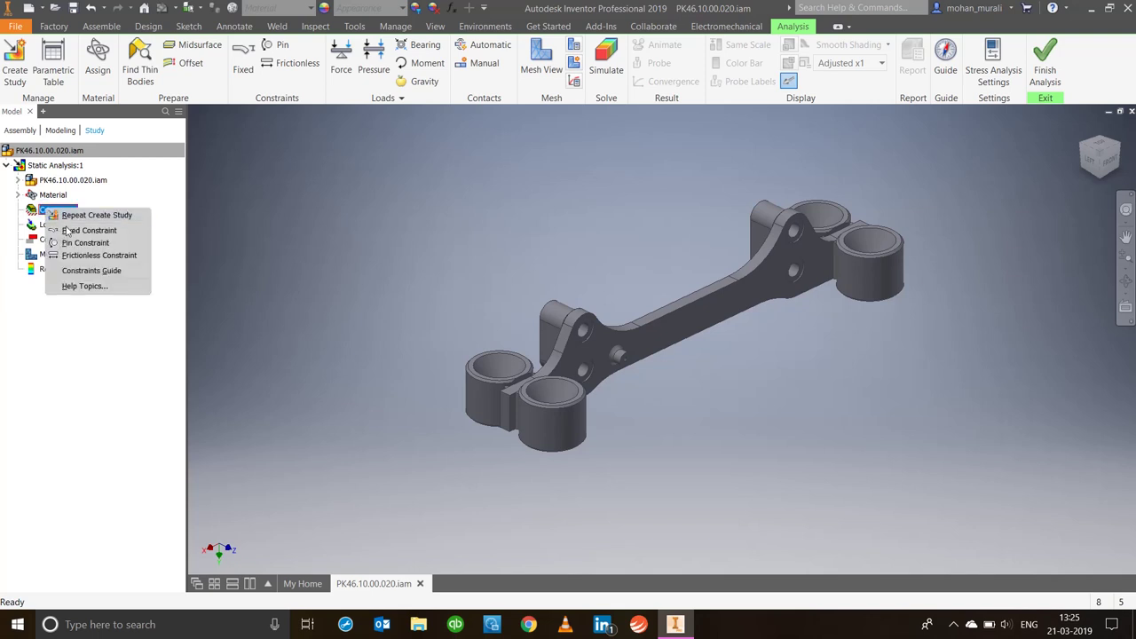
pyautogui.click(107, 315)
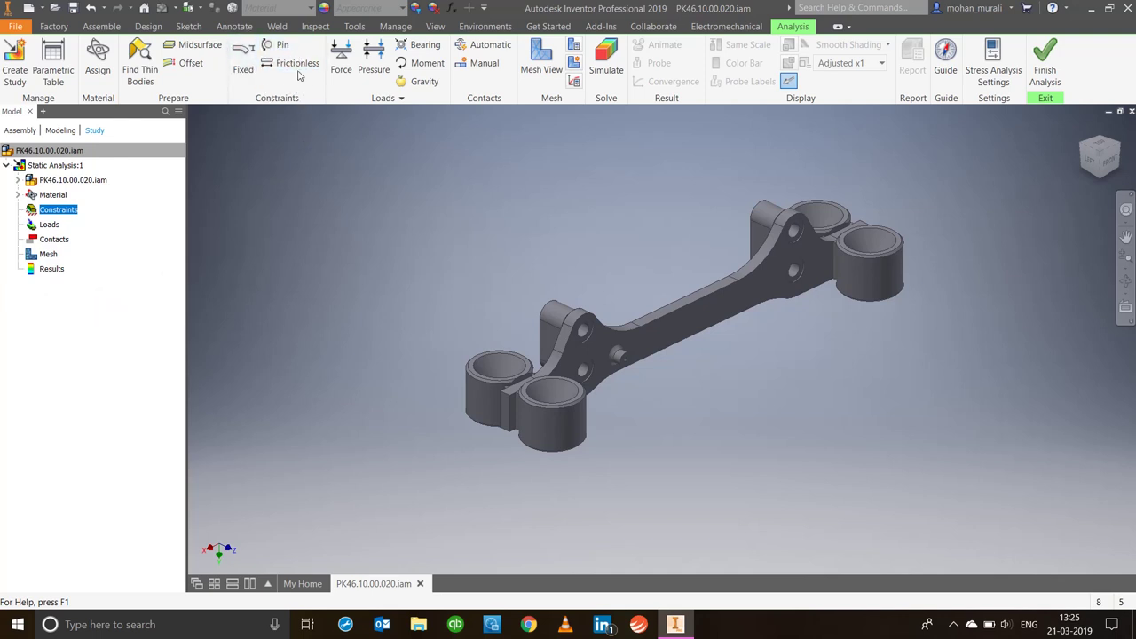
pyautogui.click(277, 44)
pyautogui.keyDown('shift'); pyautogui.moveTo(467, 252); pyautogui.dragTo(459, 345, button='middle'); pyautogui.keyUp('shift')
pyautogui.scroll(10, 480, 408)
pyautogui.click(520, 476)
pyautogui.scroll(-10, 520, 476)
pyautogui.scroll(10, 520, 399)
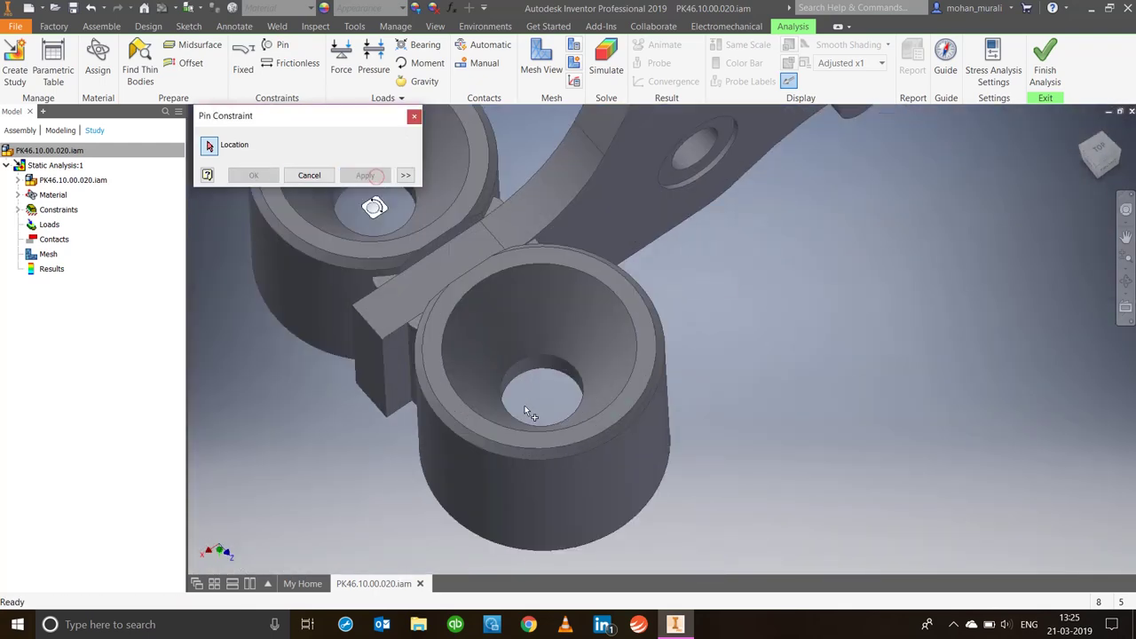
pyautogui.click(544, 393)
pyautogui.scroll(-10, 544, 393)
pyautogui.moveTo(544, 393); pyautogui.dragTo(428, 355, button='middle')
pyautogui.click(365, 175)
# Pin the remaining two boss bores, completing four pin constraints.
pyautogui.scroll(10, 440, 259)
pyautogui.click(585, 402)
pyautogui.scroll(-10, 585, 401)
pyautogui.click(365, 175)
pyautogui.scroll(8, 583, 410)
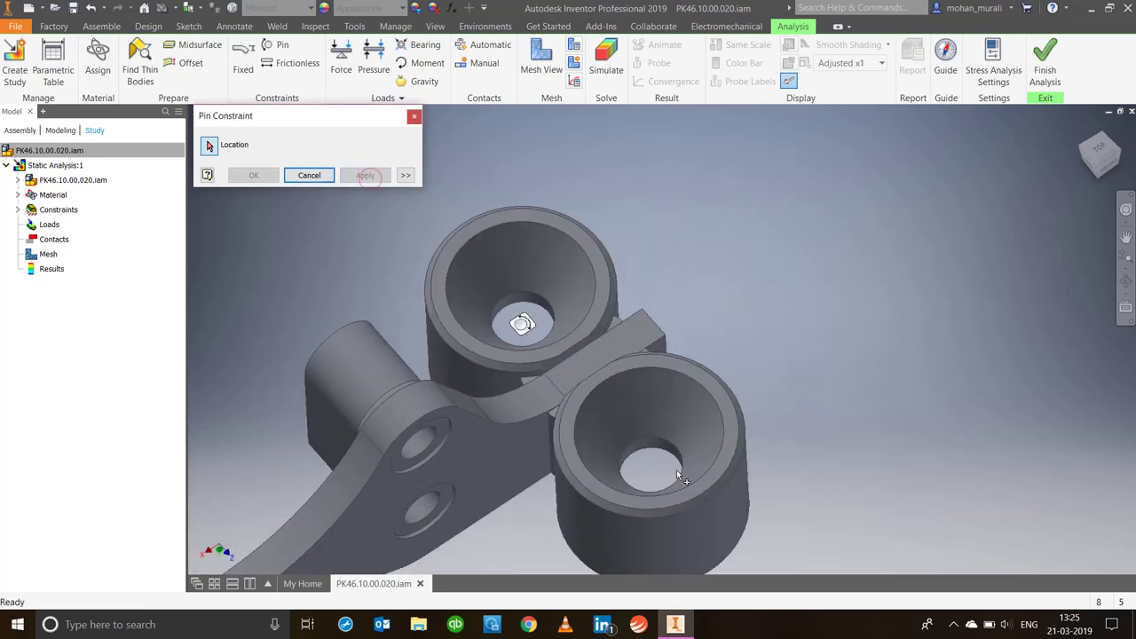
pyautogui.click(669, 454)
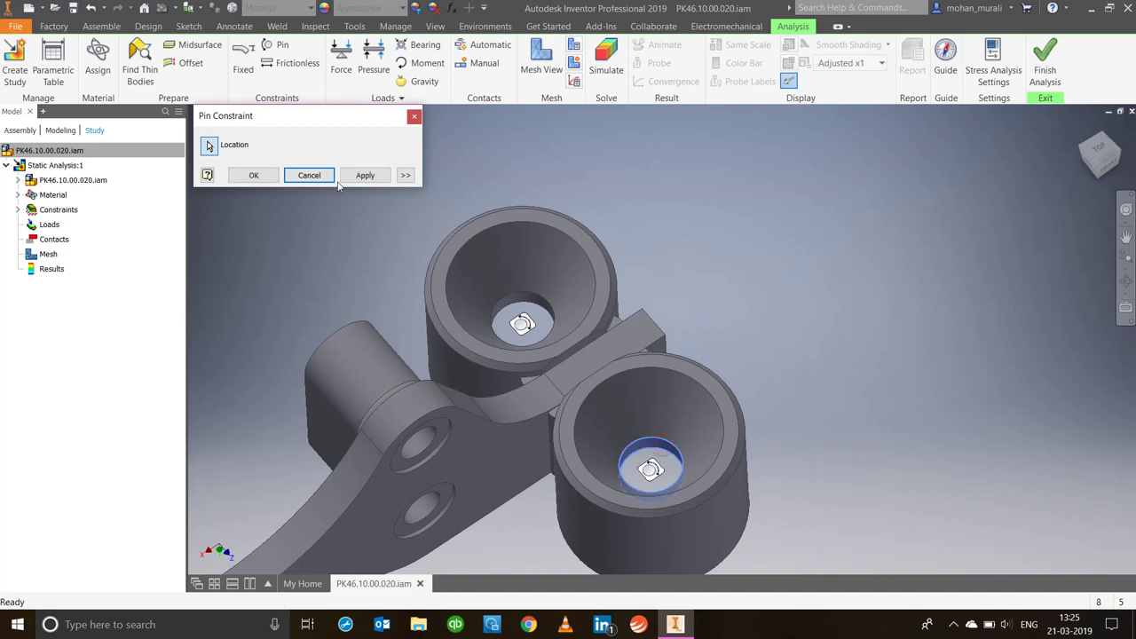
pyautogui.click(266, 176)
# Return the bracket to isometric view and list Pin Constraint:1–4 under Constraints.
pyautogui.scroll(-10, 289, 182)
pyautogui.keyDown('shift'); pyautogui.moveTo(290, 181); pyautogui.dragTo(451, 335, button='middle'); pyautogui.keyUp('shift')
pyautogui.scroll(8, 354, 292)
pyautogui.moveTo(651, 272); pyautogui.dragTo(693, 385, button='middle')
pyautogui.click(1095, 170)
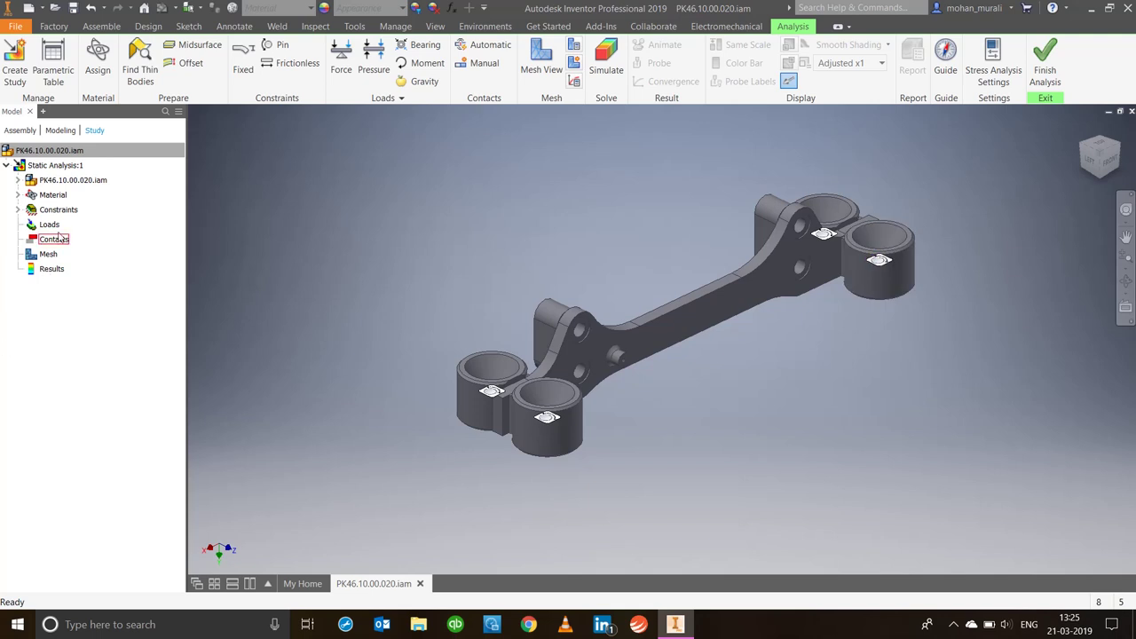
pyautogui.click(17, 211)
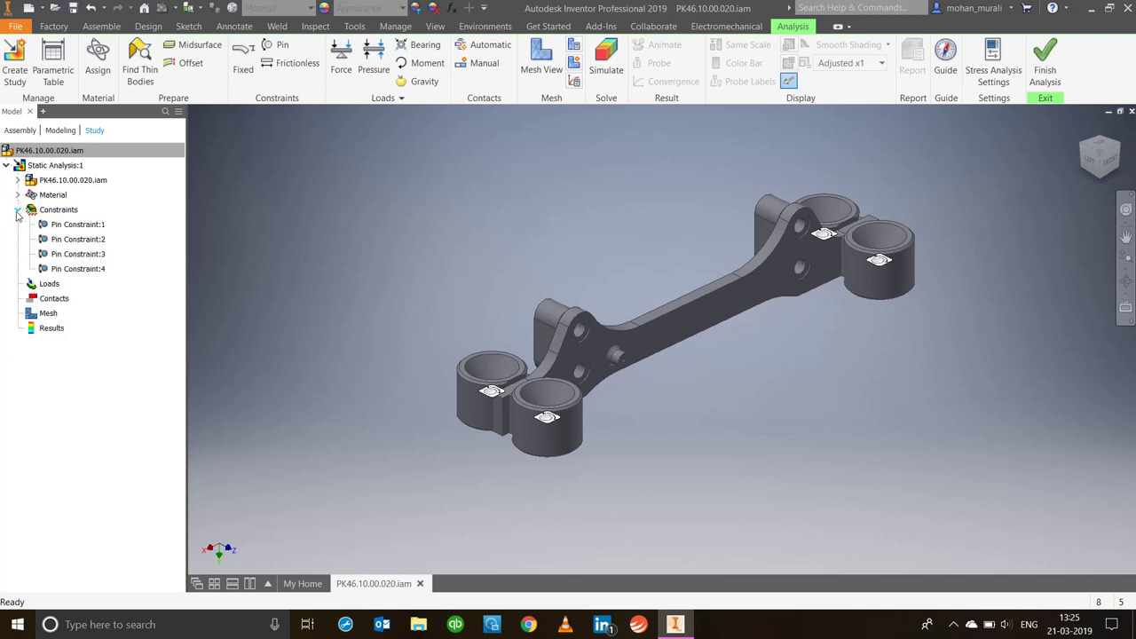
# Start a force on a plate hole face, entered as vector components with Fy 2000 N.
pyautogui.click(17, 210)
pyautogui.click(17, 211)
pyautogui.click(16, 210)
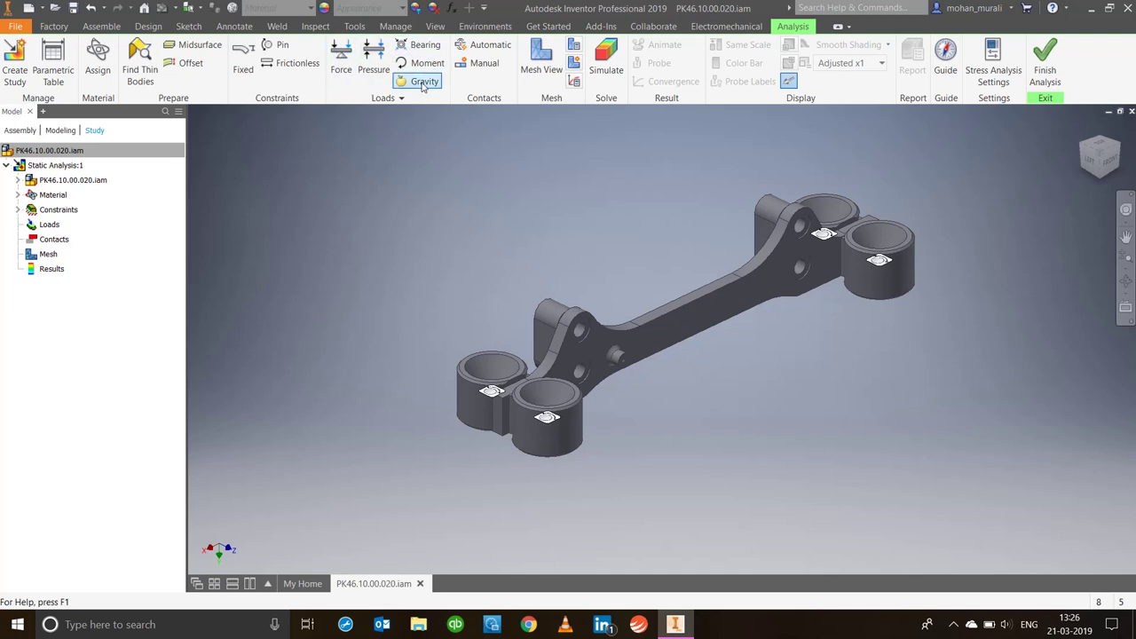
pyautogui.click(340, 59)
pyautogui.scroll(5, 586, 338)
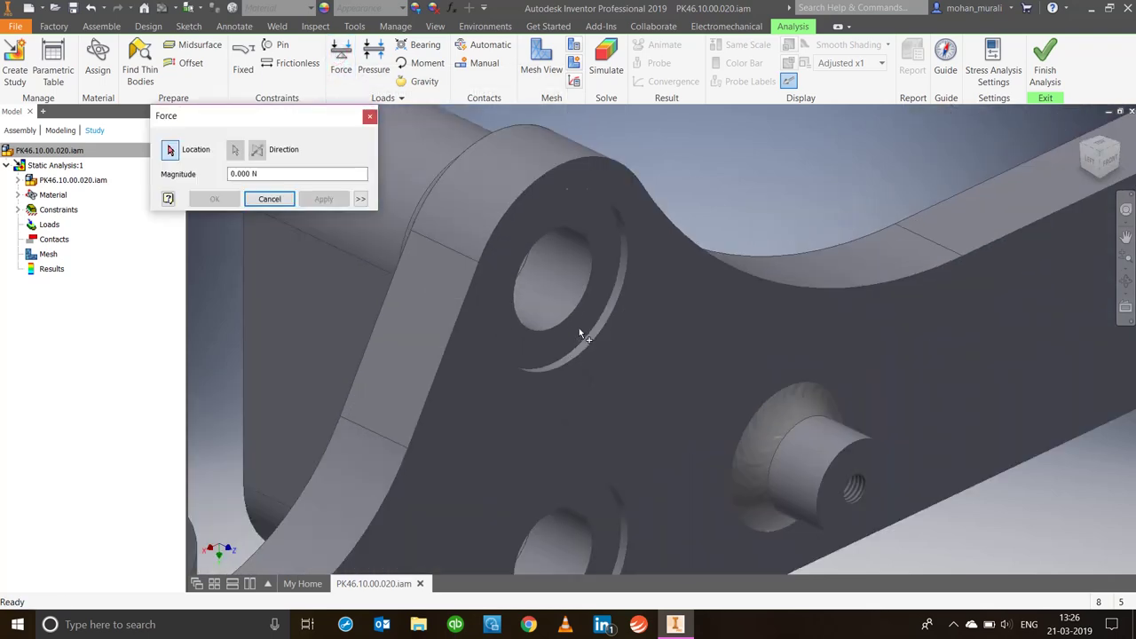
pyautogui.click(560, 287)
pyautogui.scroll(-5, 560, 287)
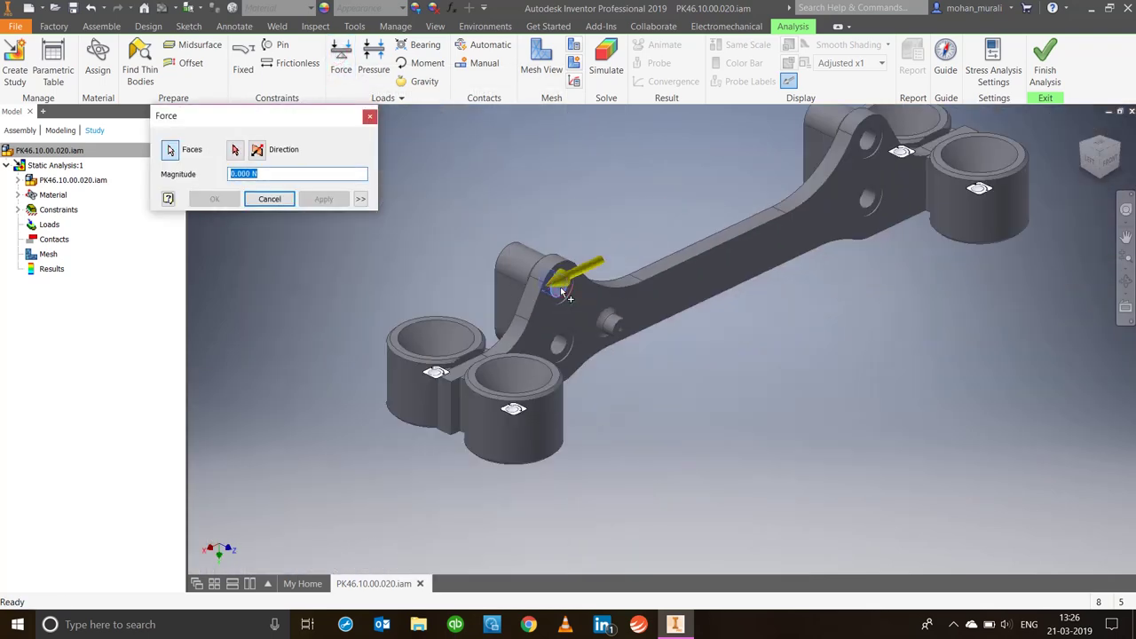
pyautogui.click(361, 199)
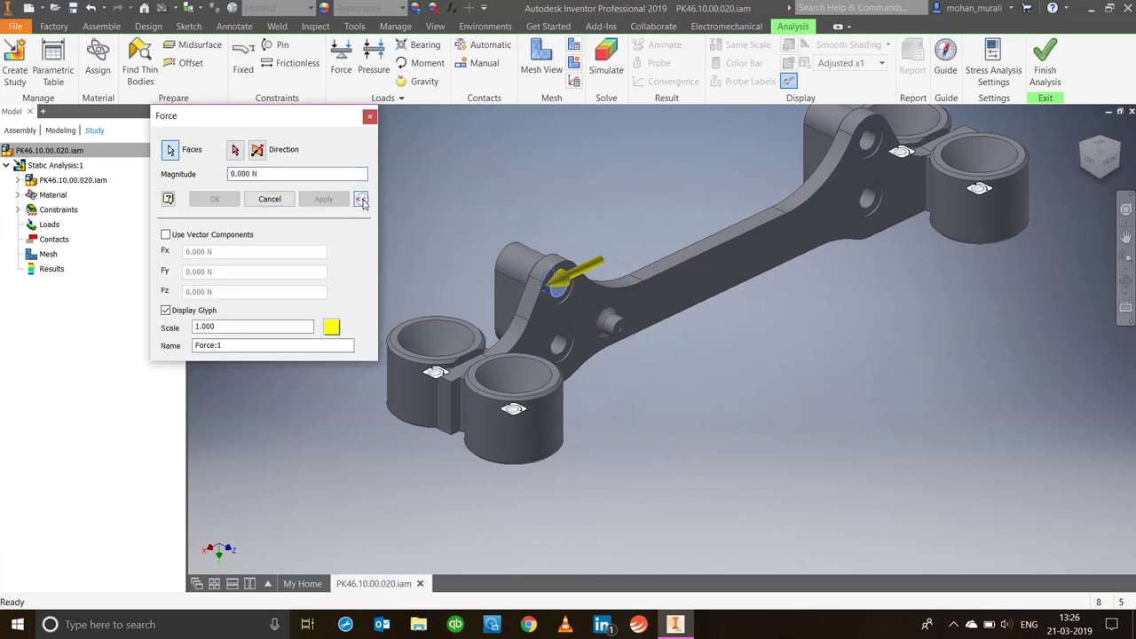
pyautogui.click(165, 234)
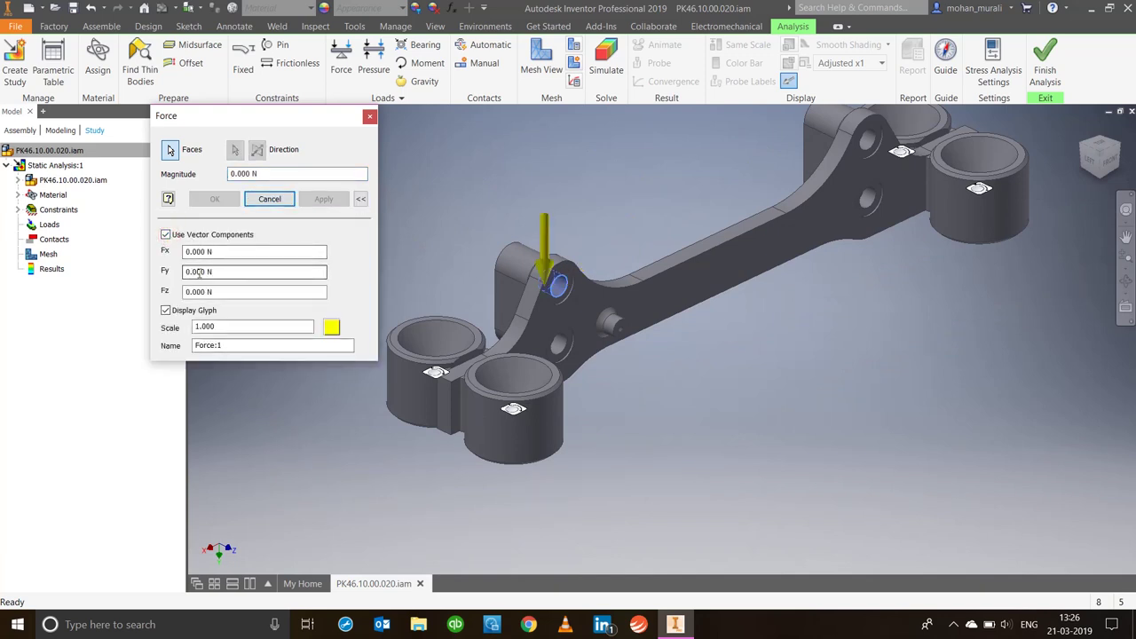
pyautogui.click(193, 273)
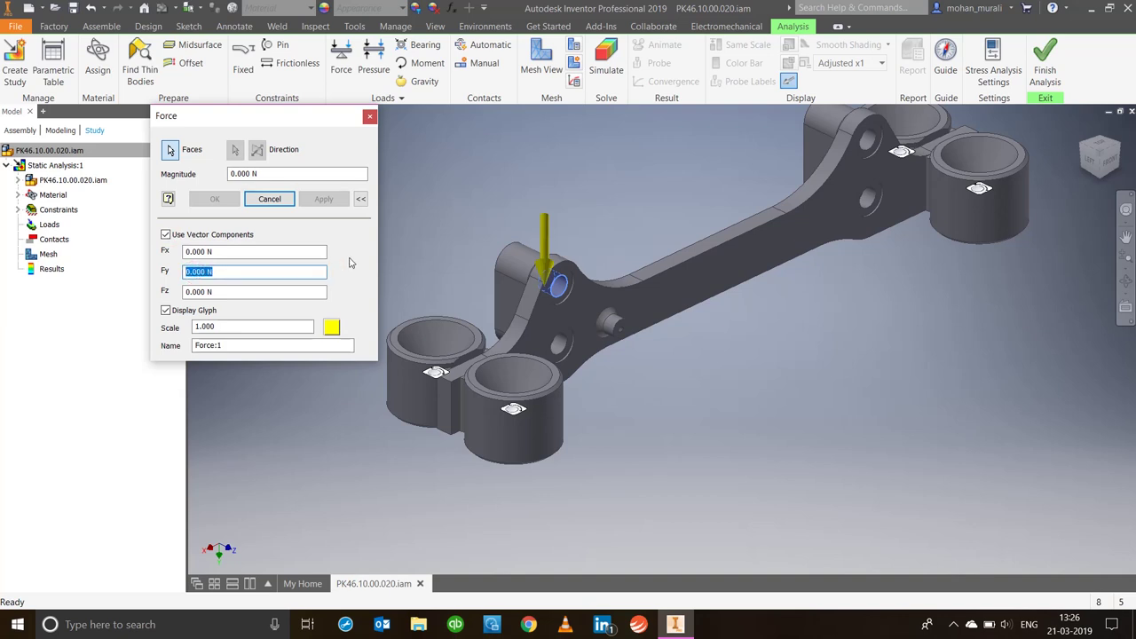
pyautogui.write('2000')
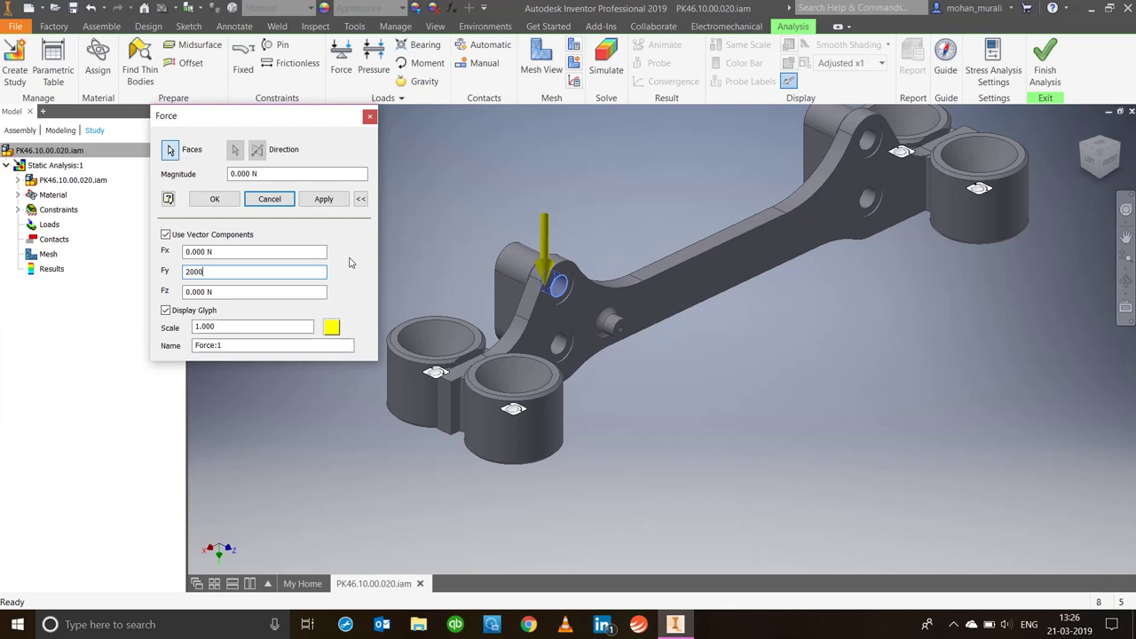
# Add the lower hole face, confirm the 2000 N Force:1, and check it under Loads.
pyautogui.click(564, 345)
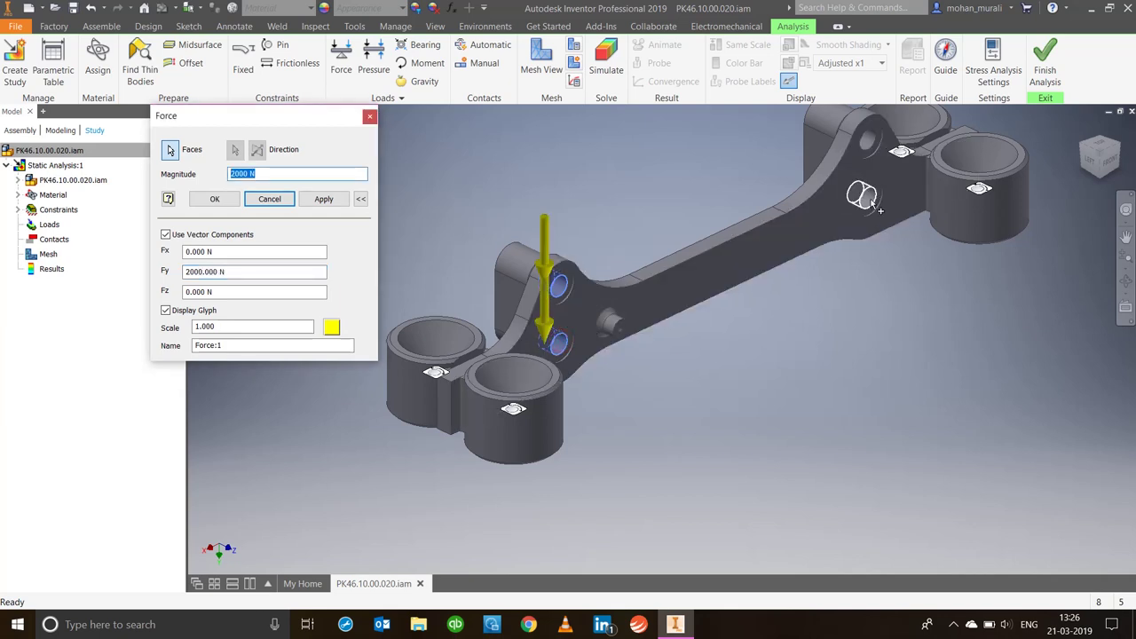
pyautogui.scroll(-5, 875, 206)
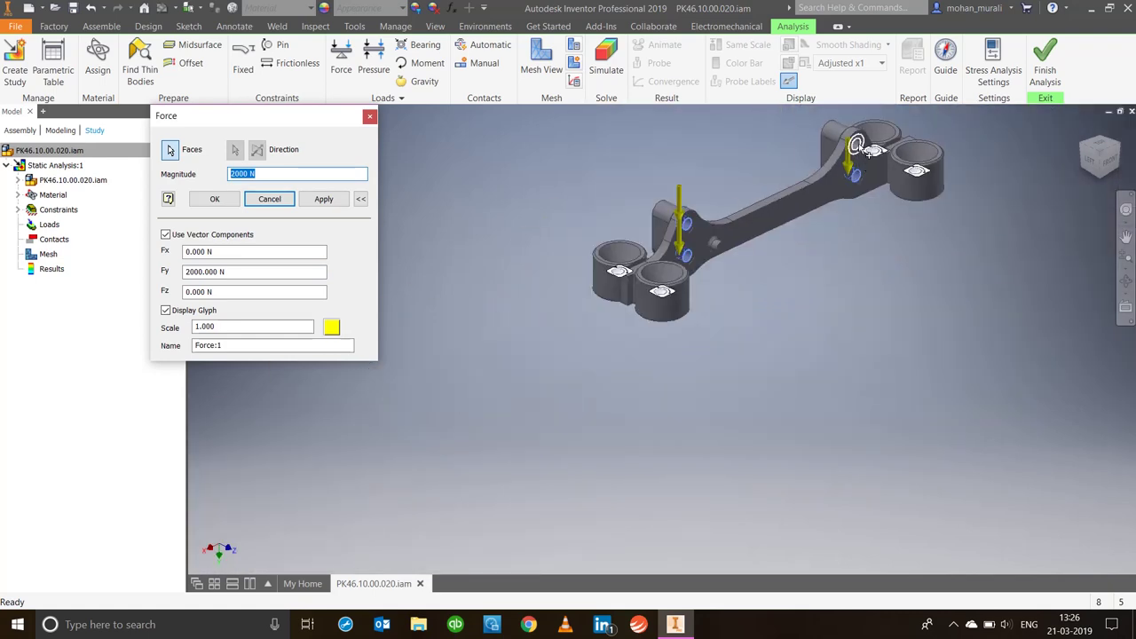
pyautogui.scroll(3, 856, 146)
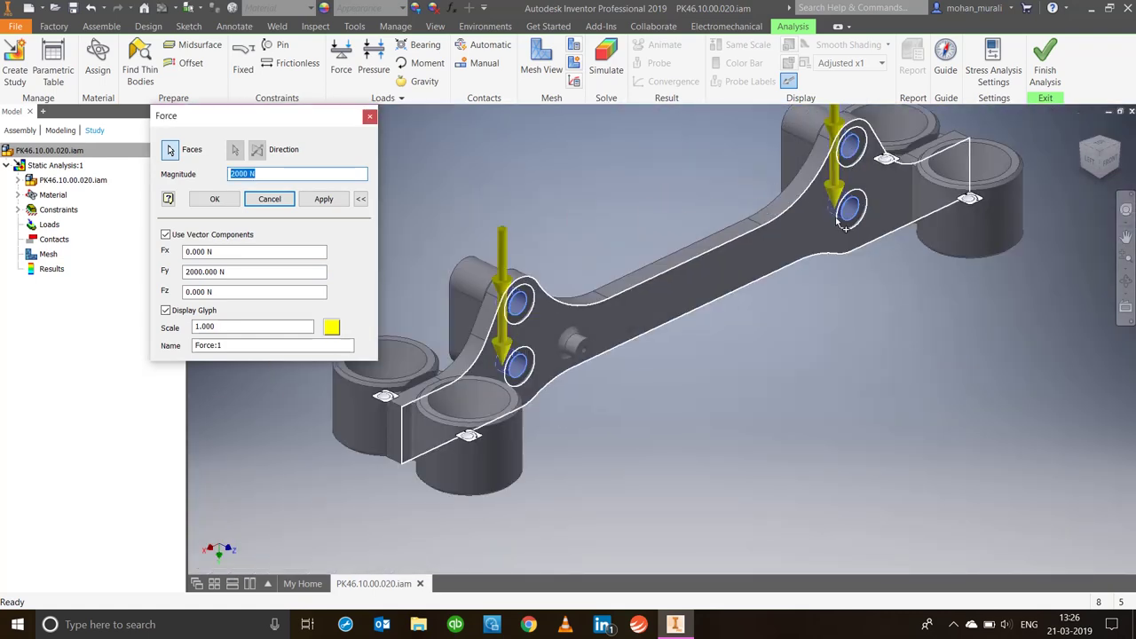
pyautogui.click(231, 200)
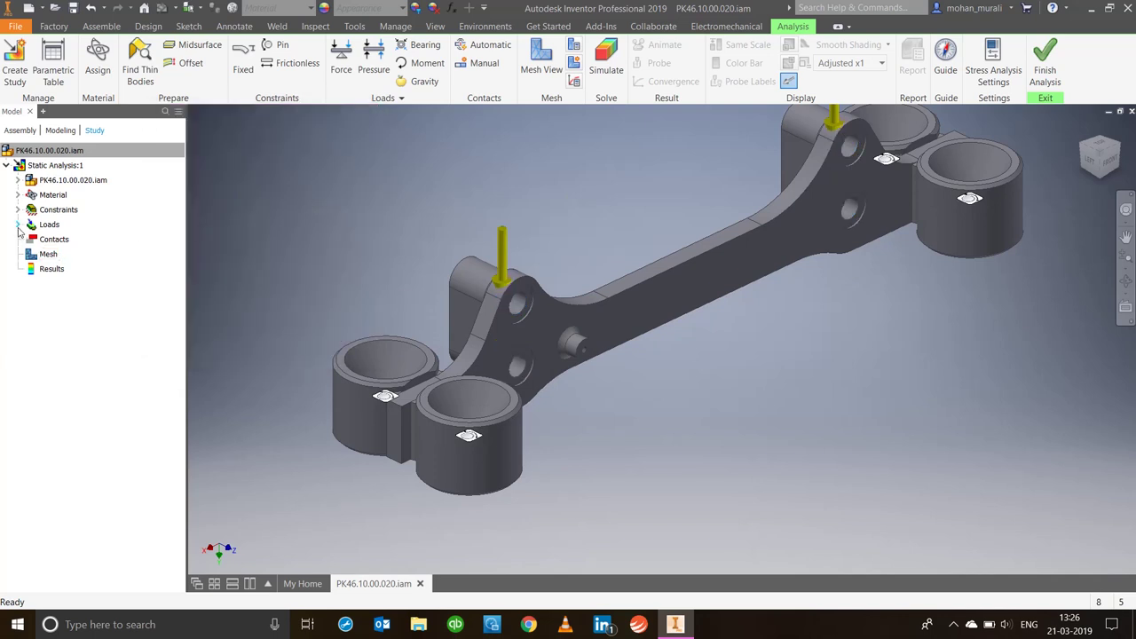
pyautogui.click(18, 225)
pyautogui.click(18, 225)
pyautogui.moveTo(564, 231); pyautogui.dragTo(543, 284, button='middle')
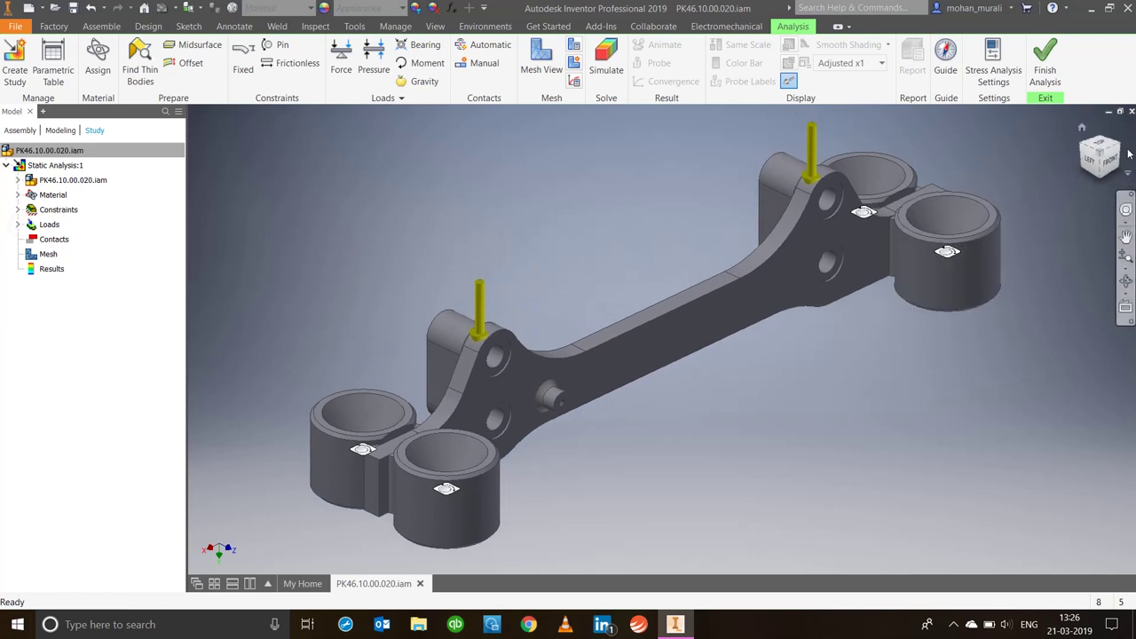
# Restore the Home view of the loaded bracket, dismissing the ViewCube menu.
pyautogui.click(1083, 128)
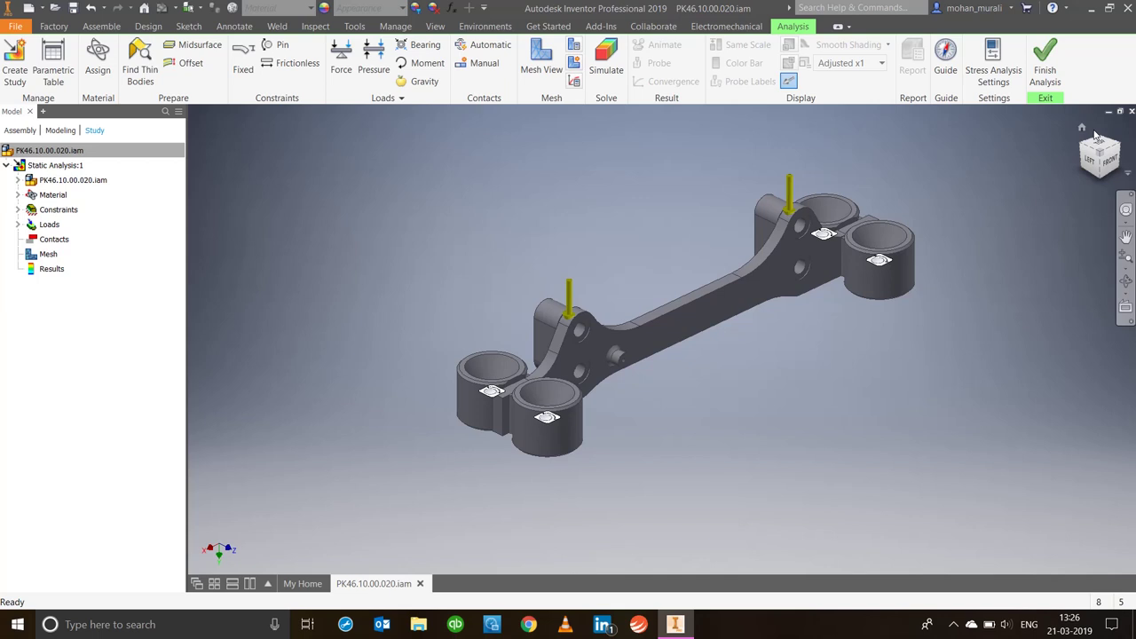
pyautogui.rightClick(1096, 135)
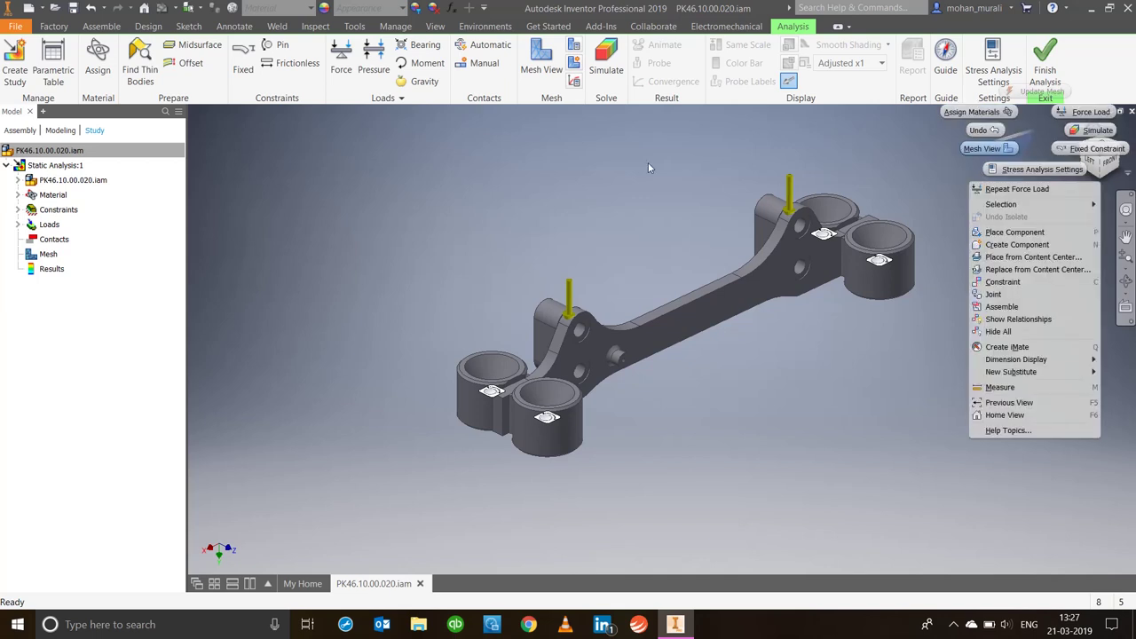
pyautogui.click(575, 194)
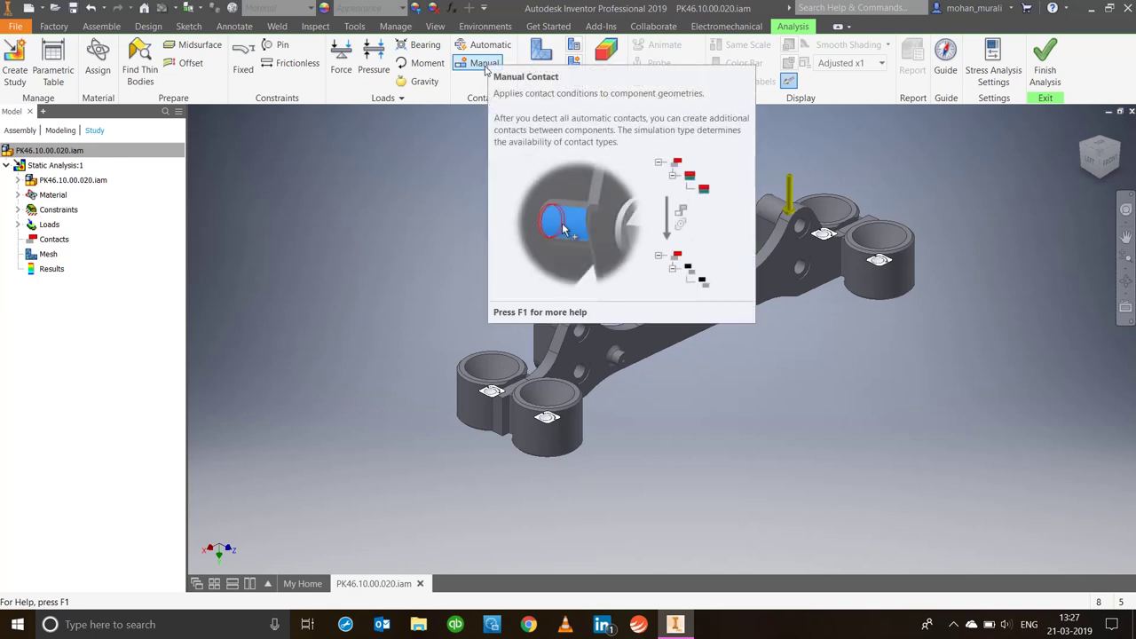
# Detect contacts automatically, review the 35 Bonded contacts in the browser, then fit the view.
pyautogui.click(432, 182)
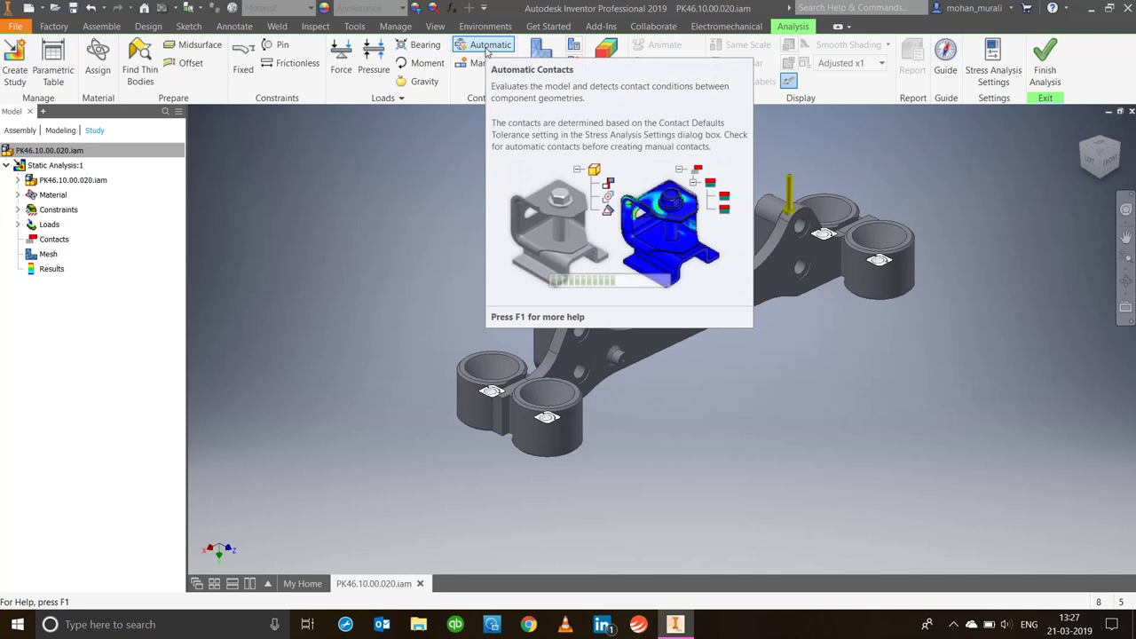
pyautogui.click(486, 50)
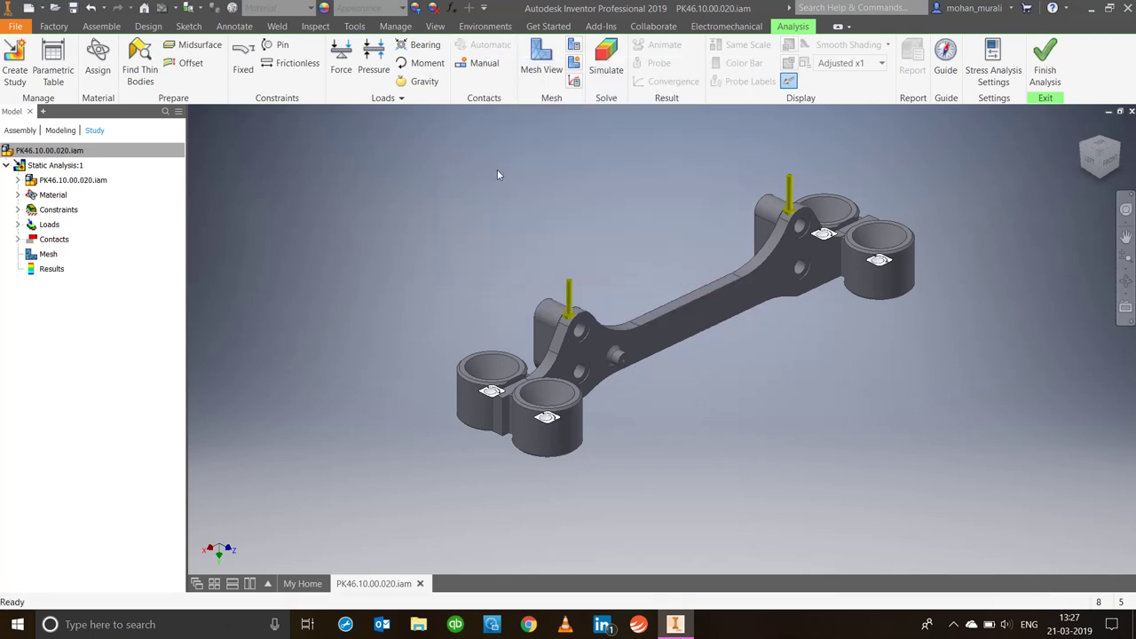
pyautogui.click(17, 239)
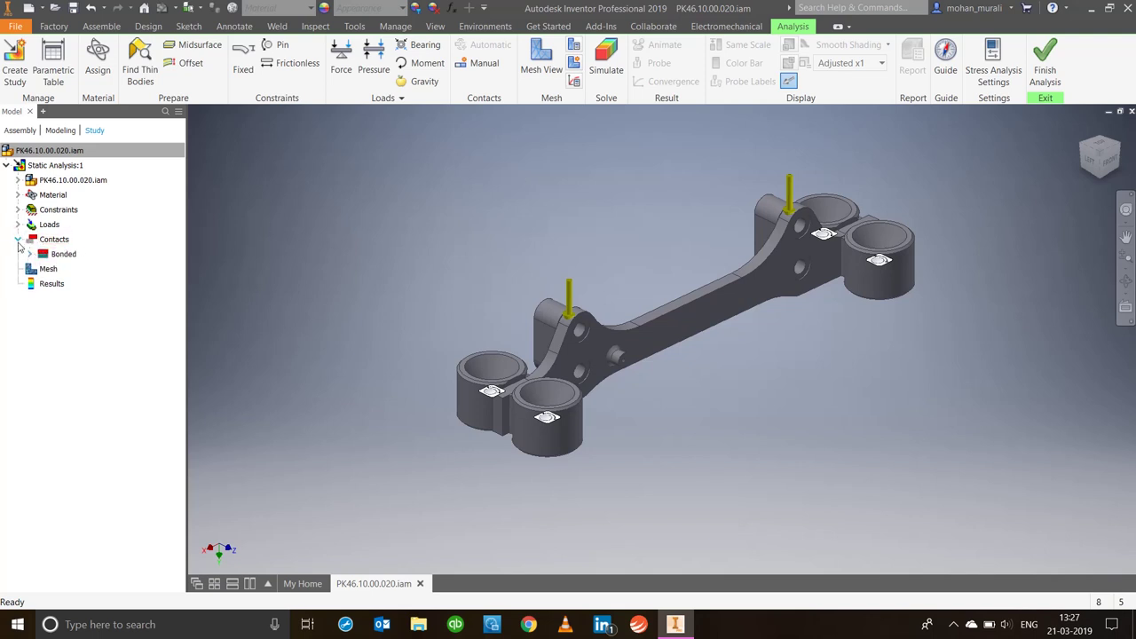
pyautogui.click(30, 253)
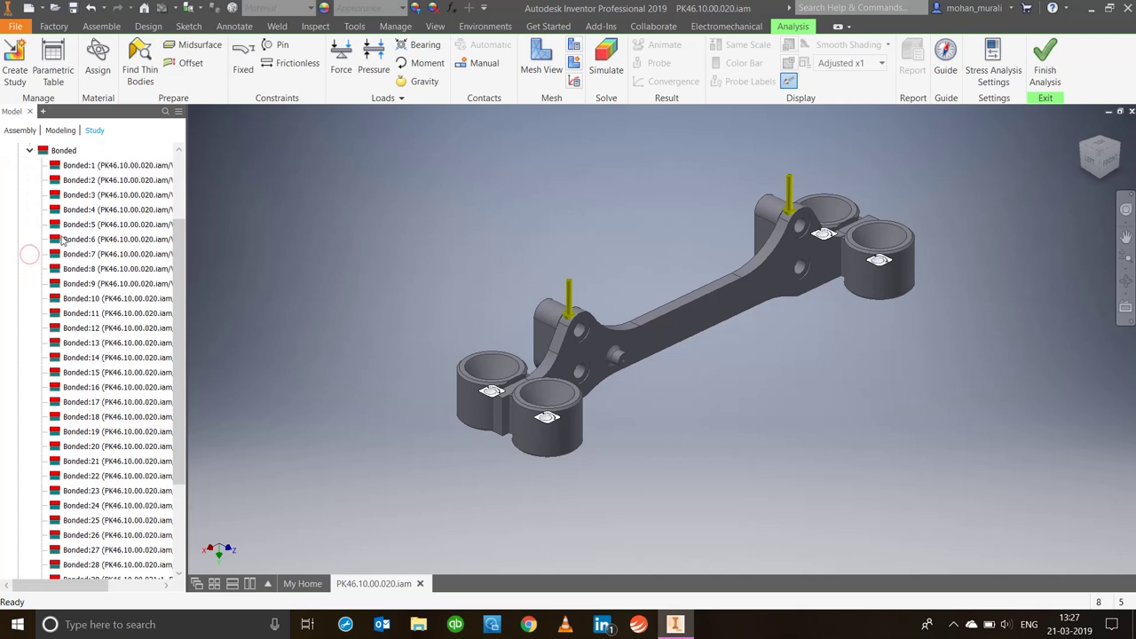
pyautogui.scroll(-1, 105, 230)
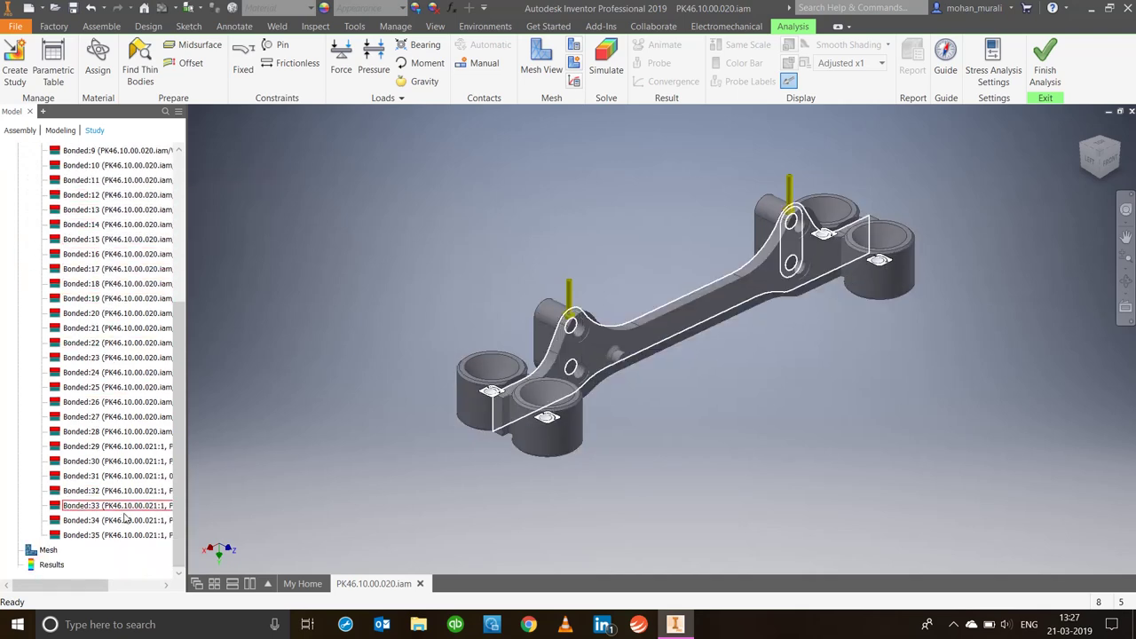
pyautogui.moveTo(186, 453); pyautogui.dragTo(282, 453)
pyautogui.scroll(5, 213, 461)
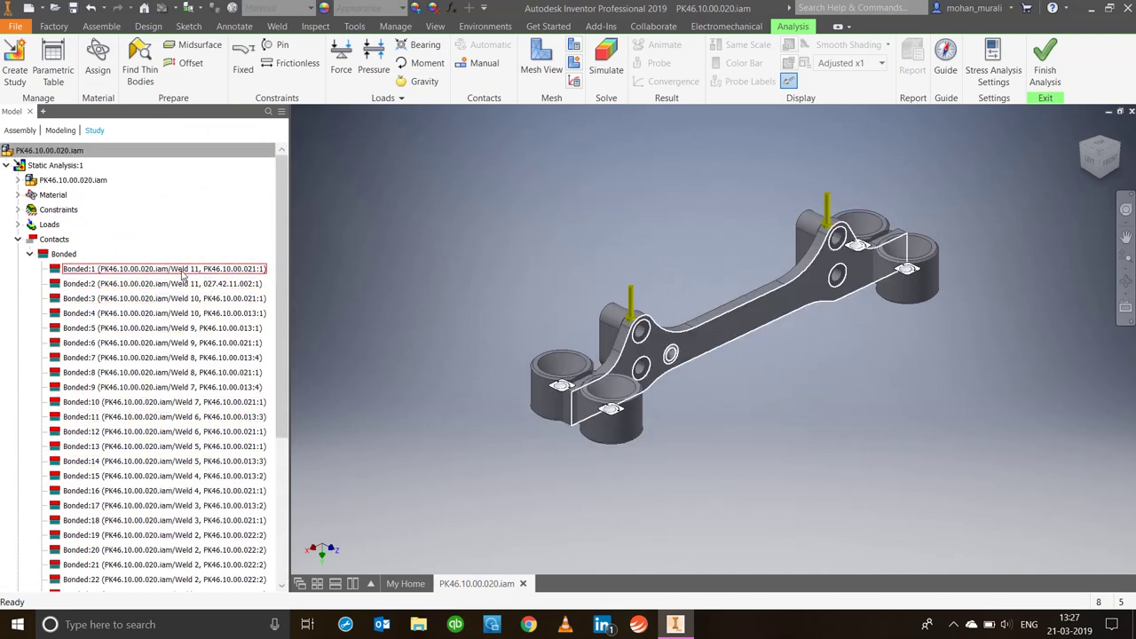
pyautogui.scroll(-5, 189, 470)
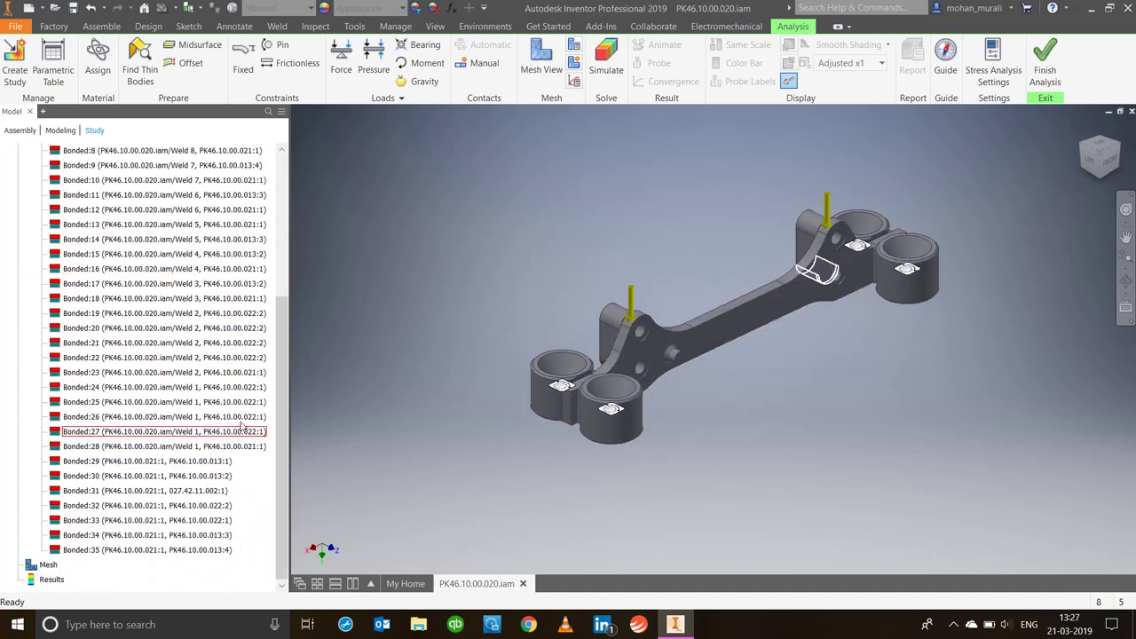
pyautogui.scroll(5, 133, 409)
pyautogui.click(17, 150)
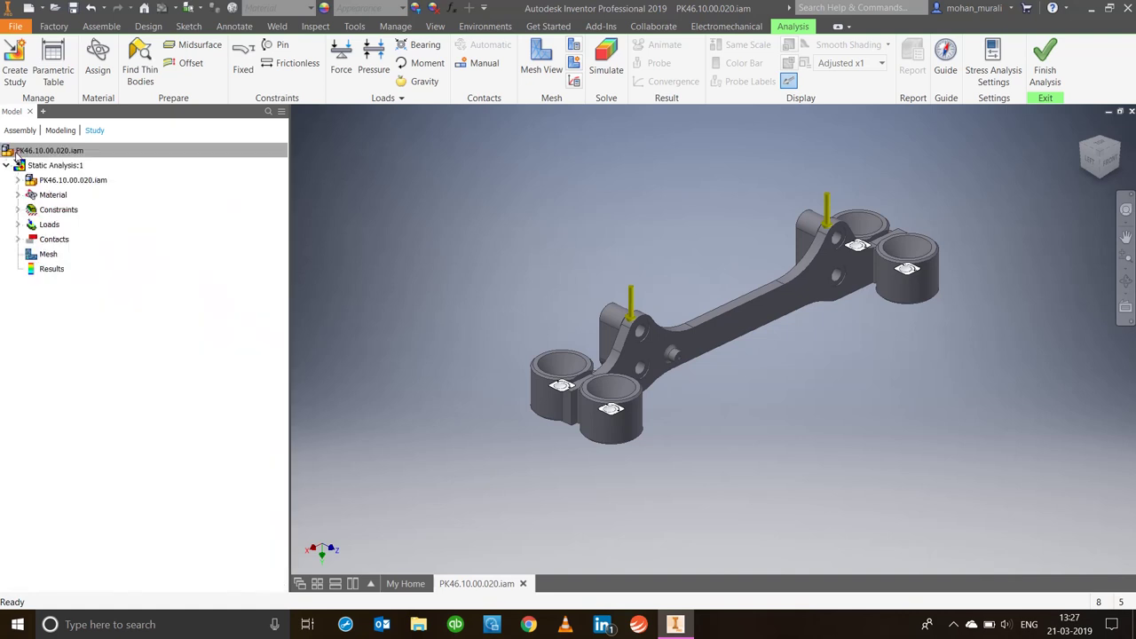
pyautogui.press('Home')
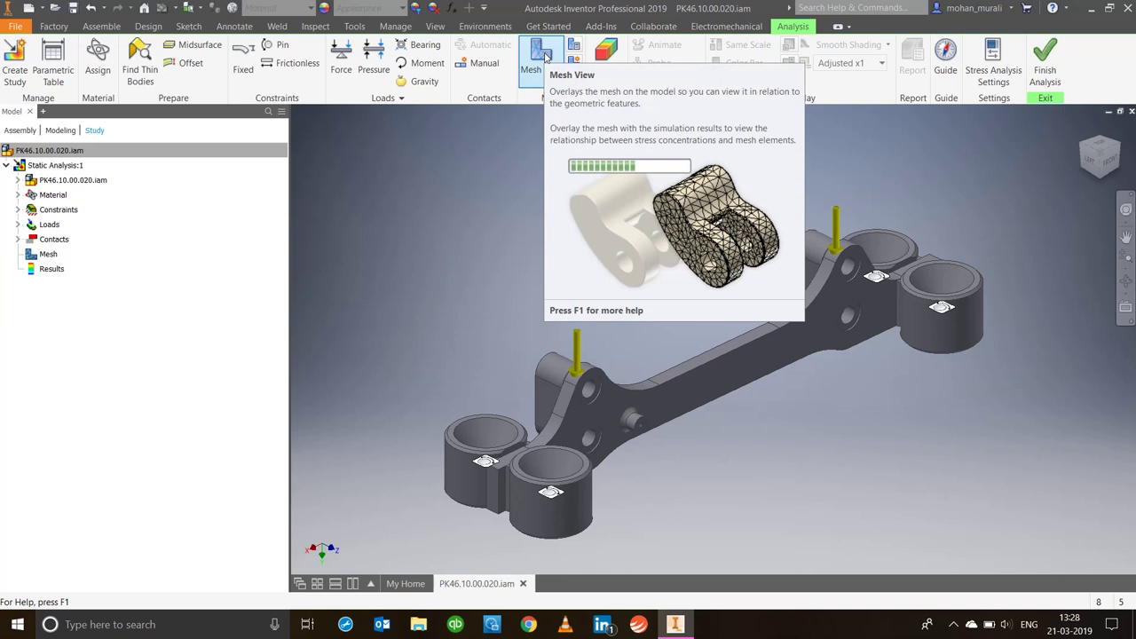
# Mesh the bracket to 66378 nodes and 39181 elements, leaving Mesh Settings unchanged.
pyautogui.click(545, 57)
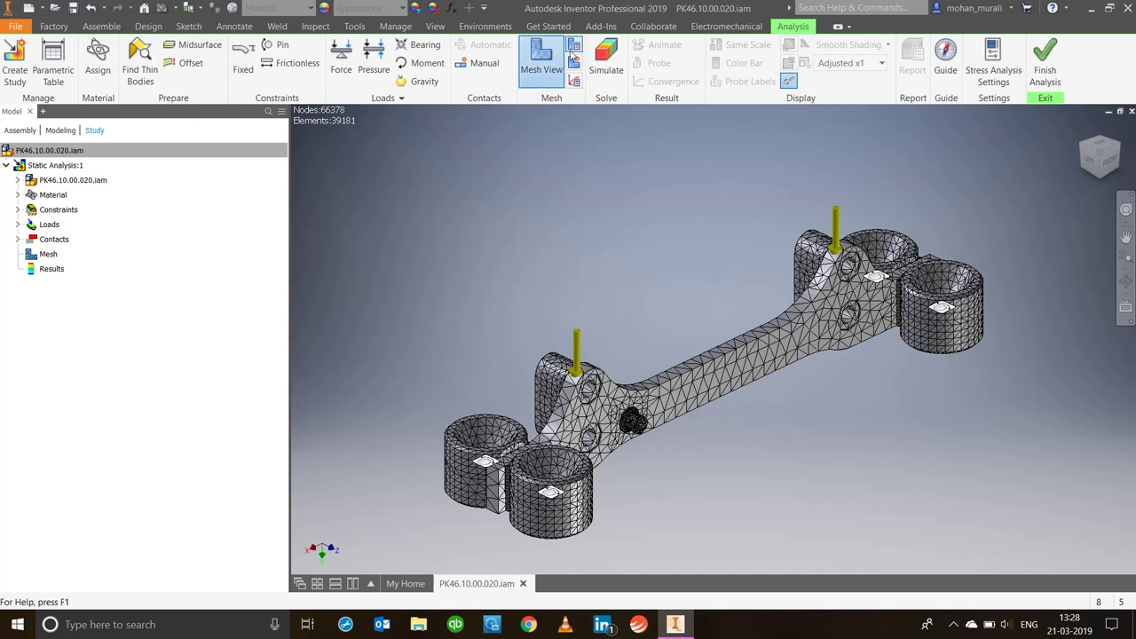
pyautogui.click(572, 48)
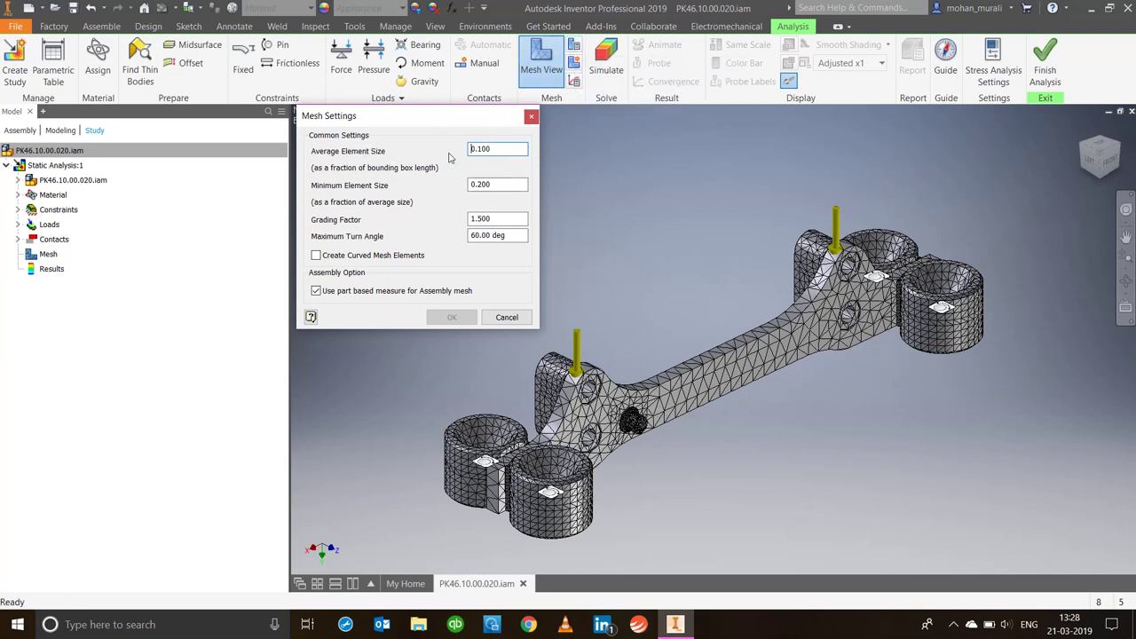
pyautogui.click(525, 318)
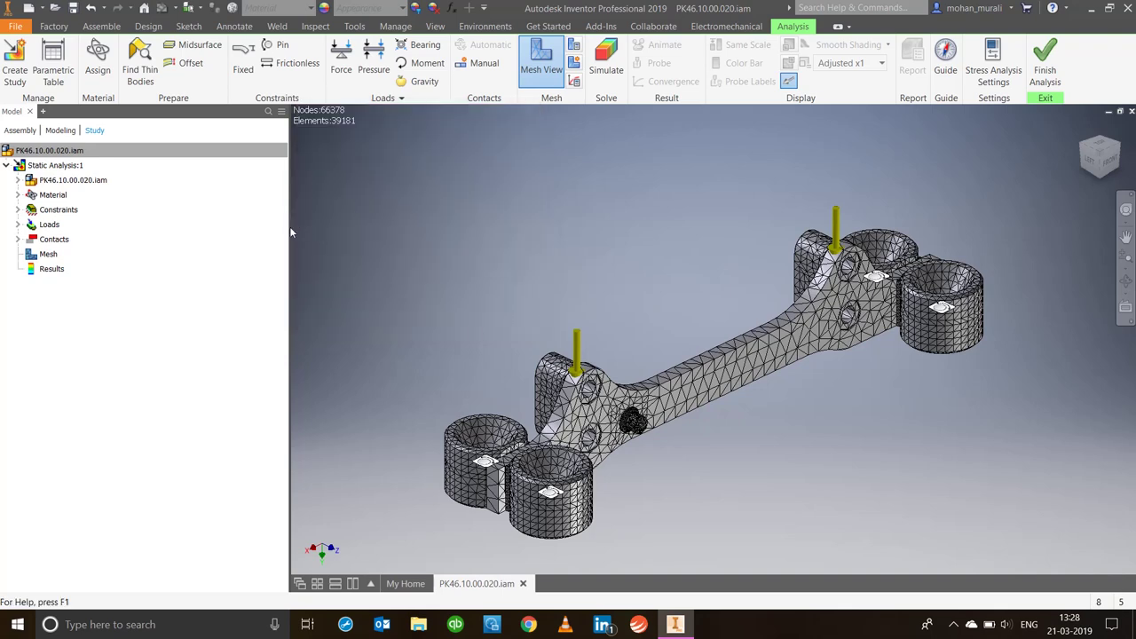
pyautogui.moveTo(289, 231); pyautogui.dragTo(189, 231)
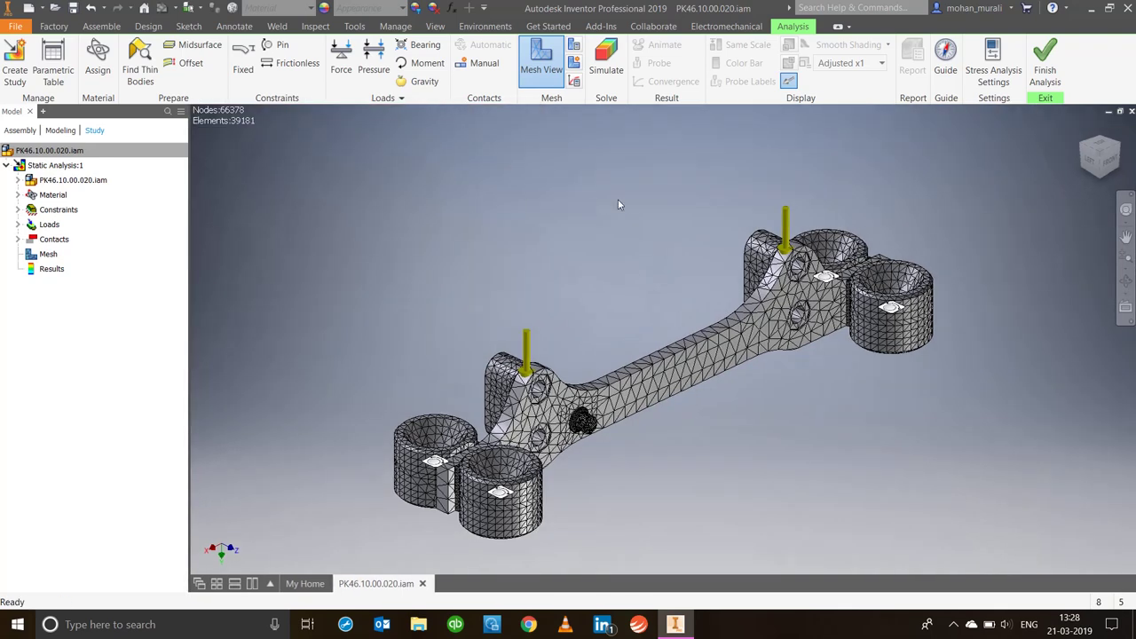
pyautogui.moveTo(619, 204); pyautogui.dragTo(601, 203, button='middle')
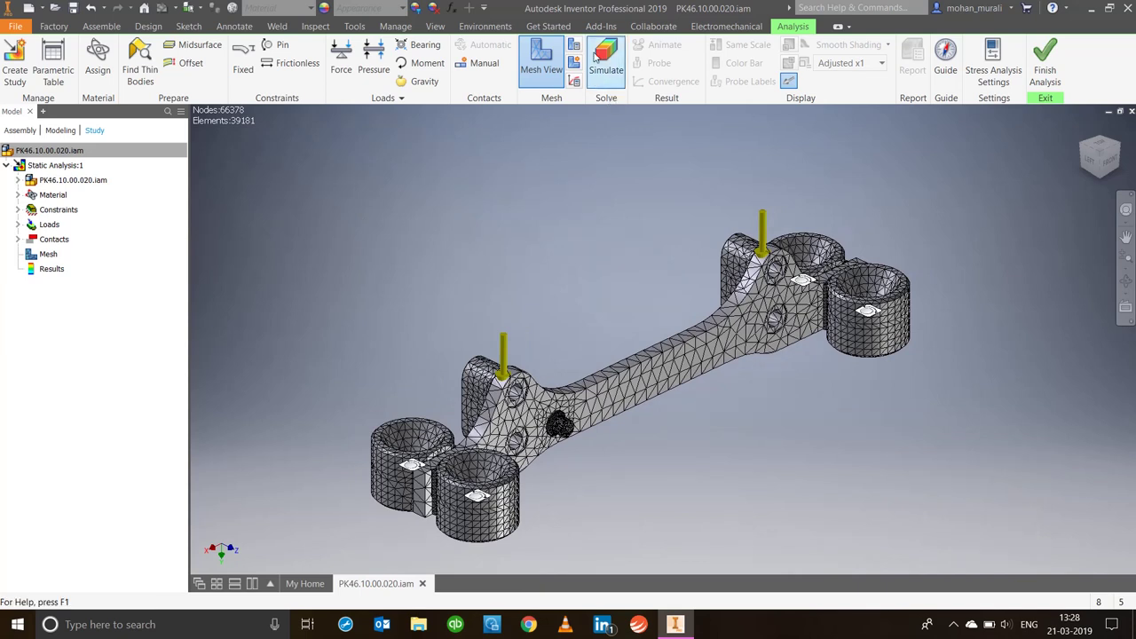
# Simulate Static Analysis:1, producing a Von Mises plot with 11.66 MPa maximum.
pyautogui.click(621, 157)
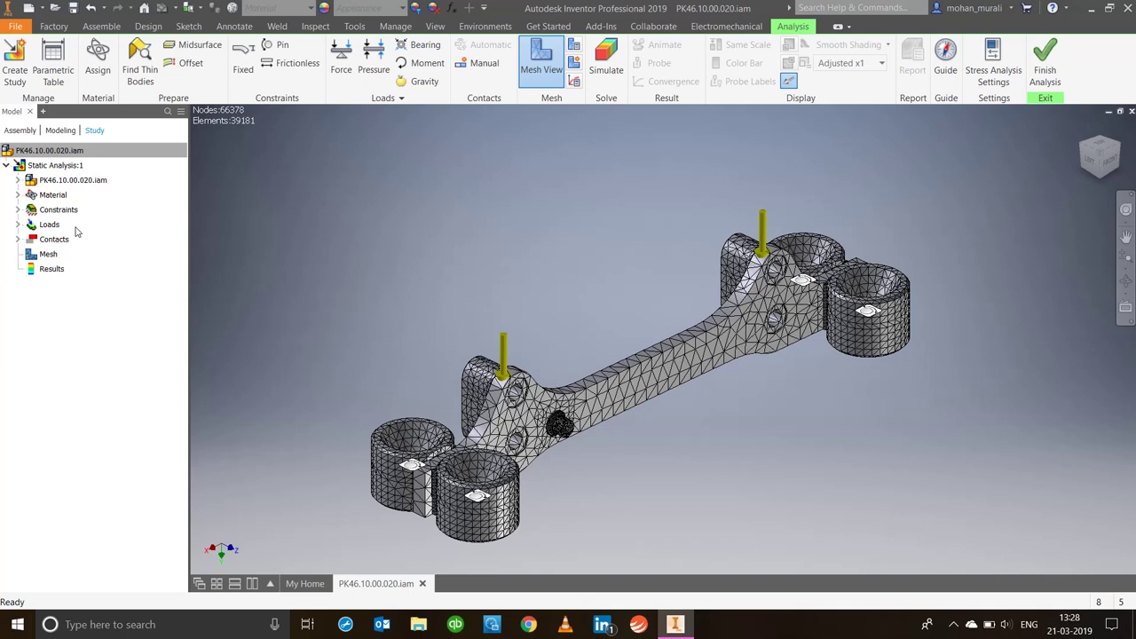
pyautogui.click(599, 55)
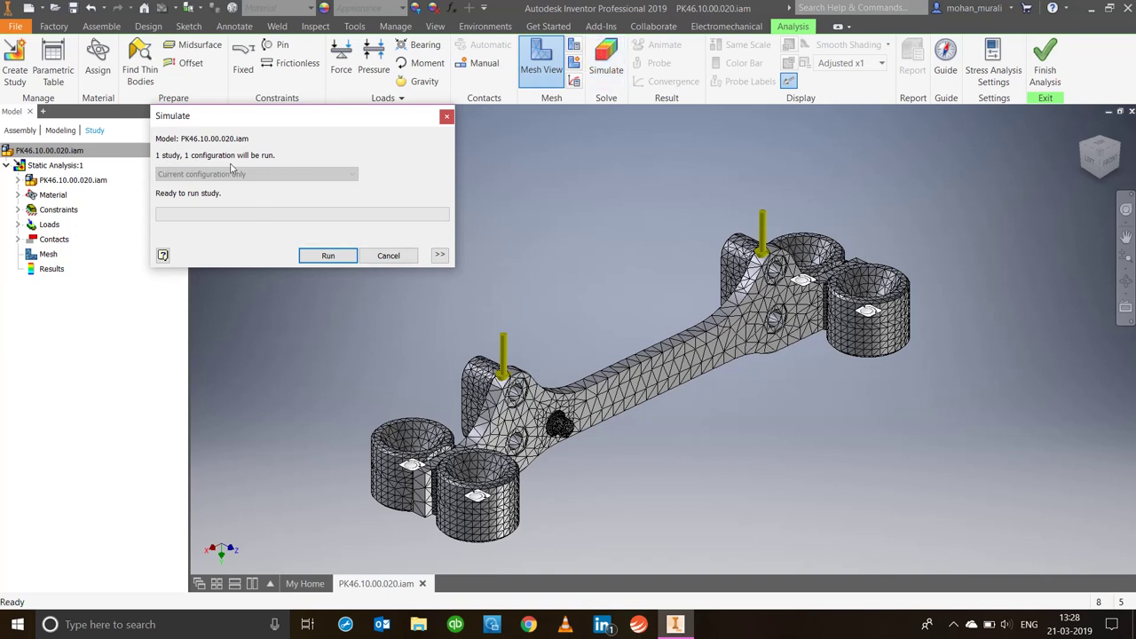
pyautogui.click(353, 257)
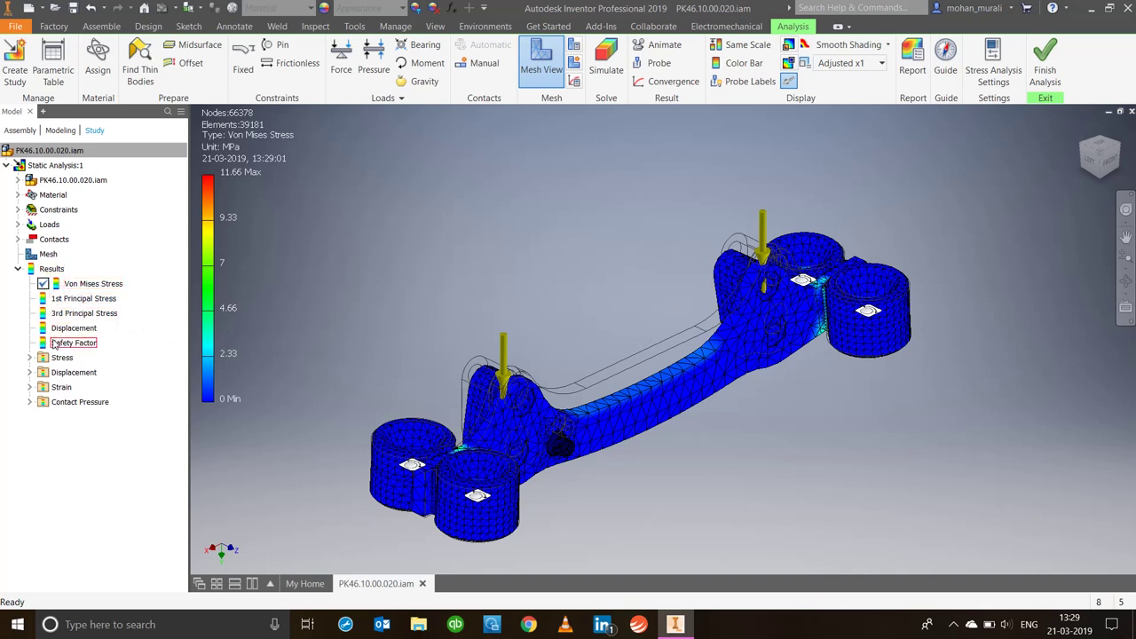
# Cycle through 1st and 3rd Principal Stress, Displacement and Safety Factor, ending on Displacement viewed from FRONT.
pyautogui.doubleClick(94, 299)
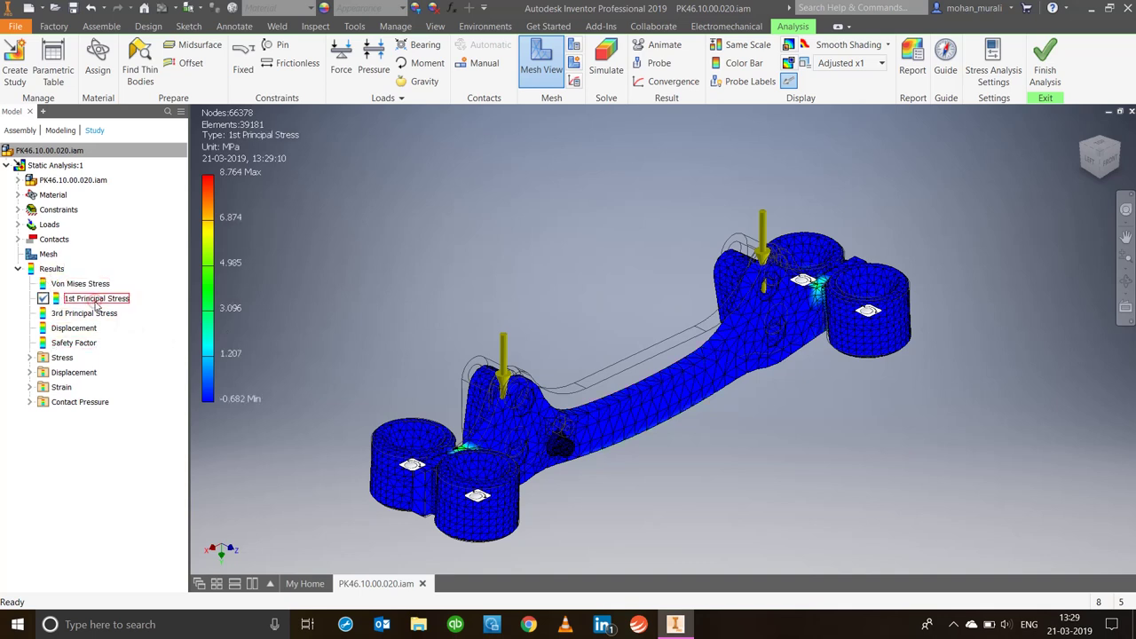
pyautogui.doubleClick(97, 315)
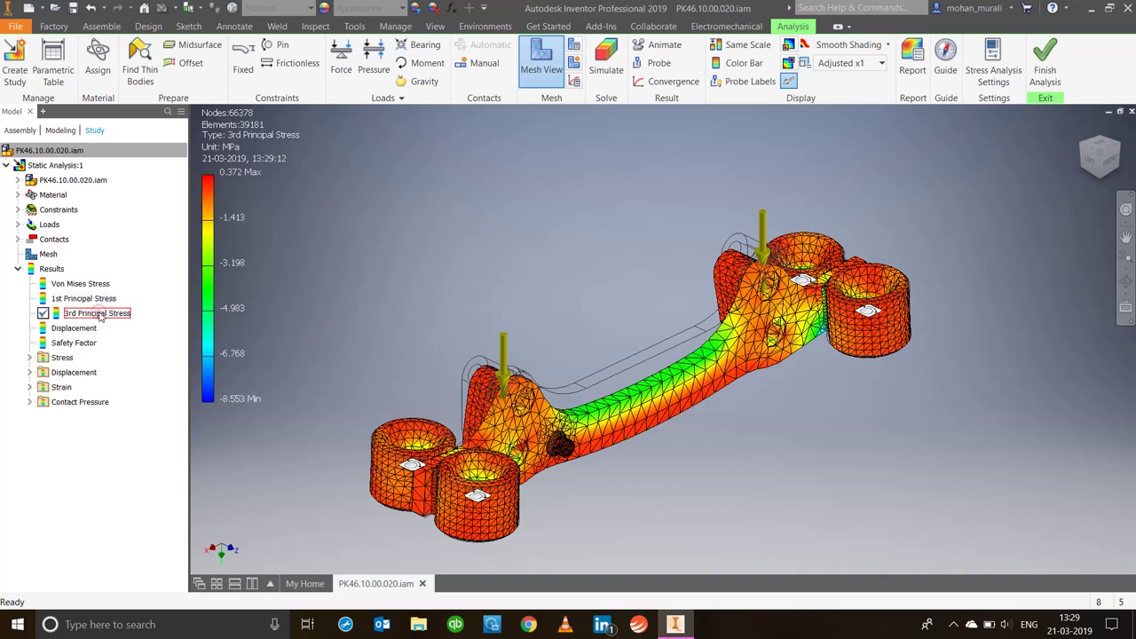
pyautogui.doubleClick(89, 328)
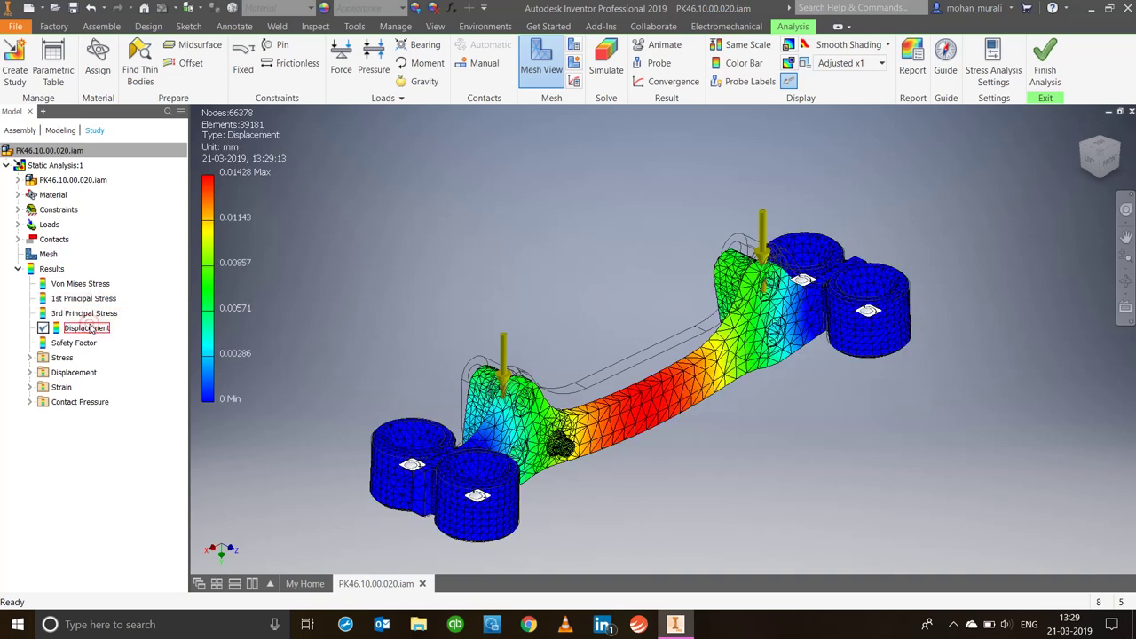
pyautogui.doubleClick(84, 343)
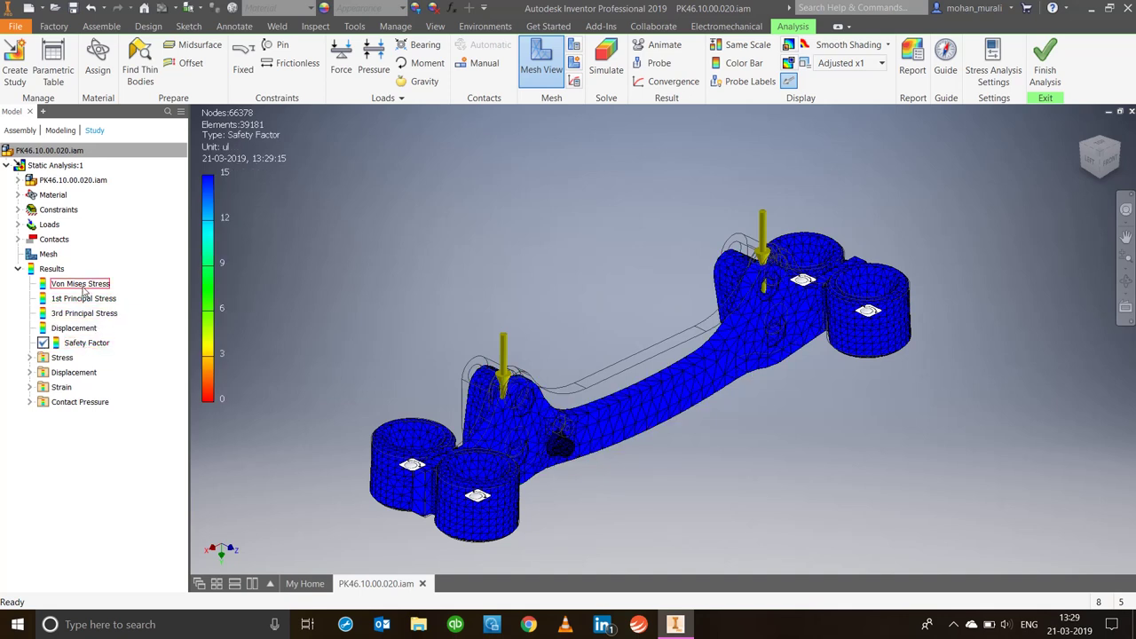
pyautogui.doubleClick(87, 328)
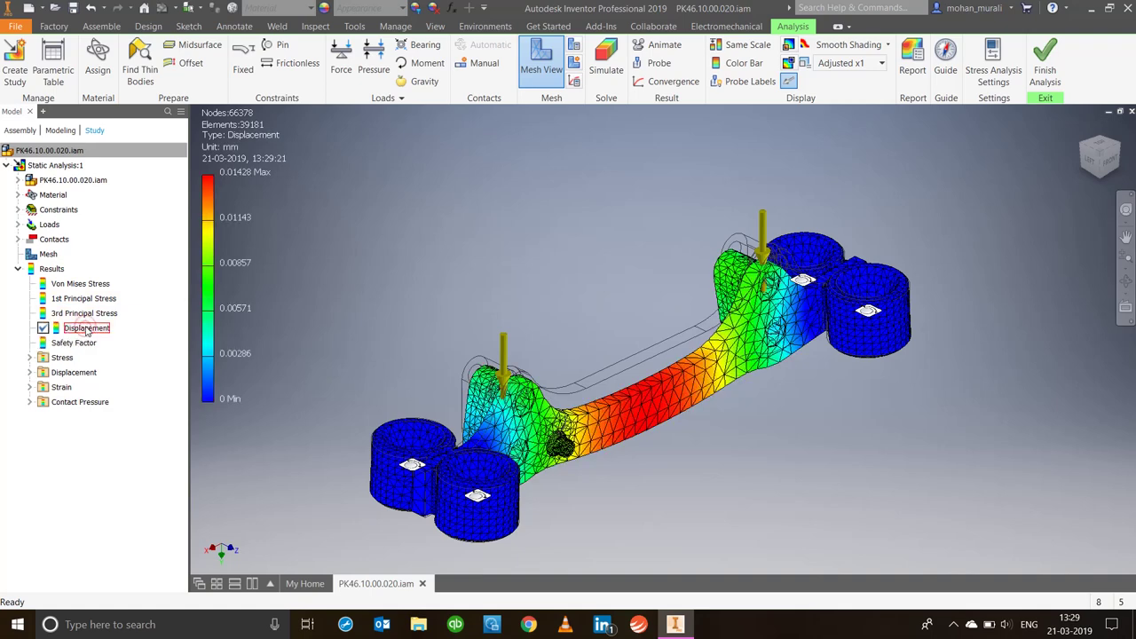
pyautogui.click(1111, 166)
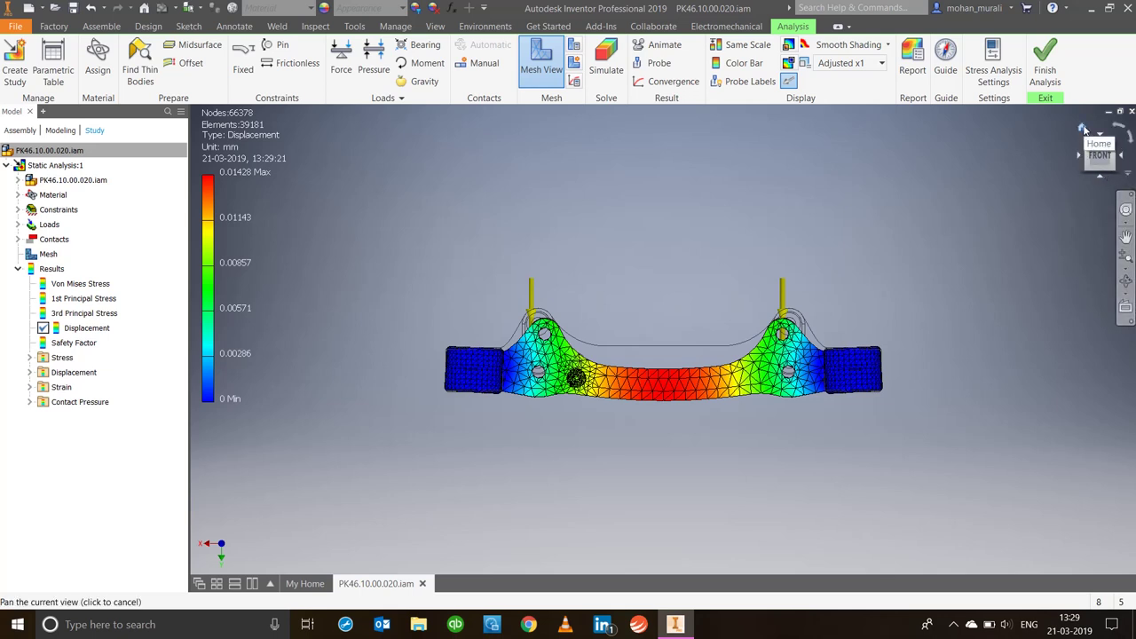
# Try Adjusted x2 and x5 deformation scales, then settle on the Actual displacement scale.
pyautogui.click(882, 63)
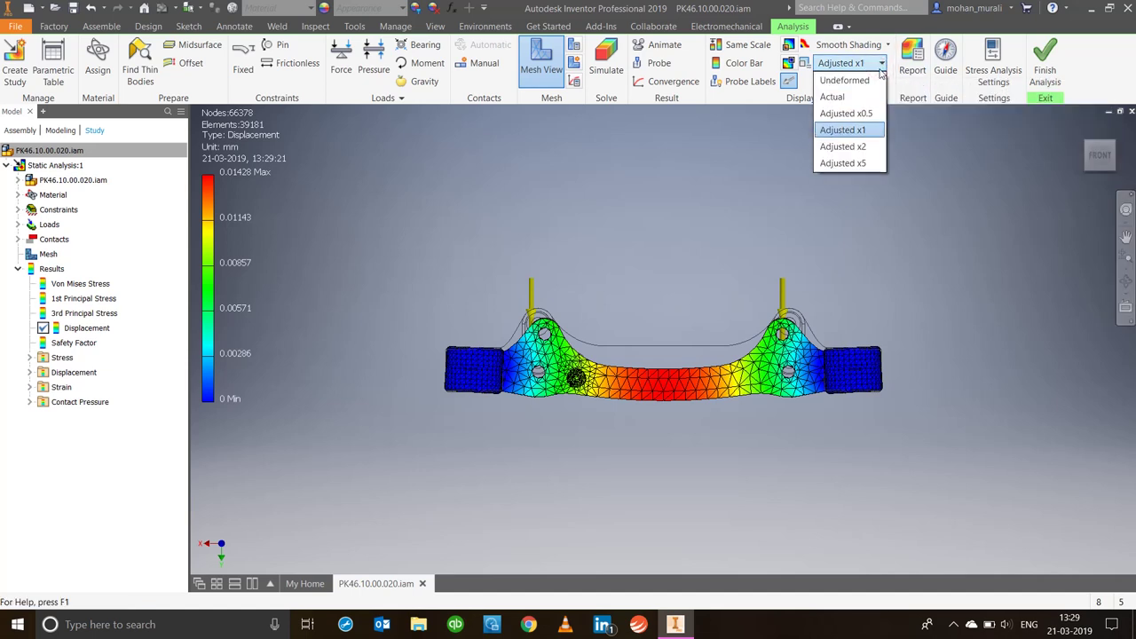
pyautogui.click(859, 147)
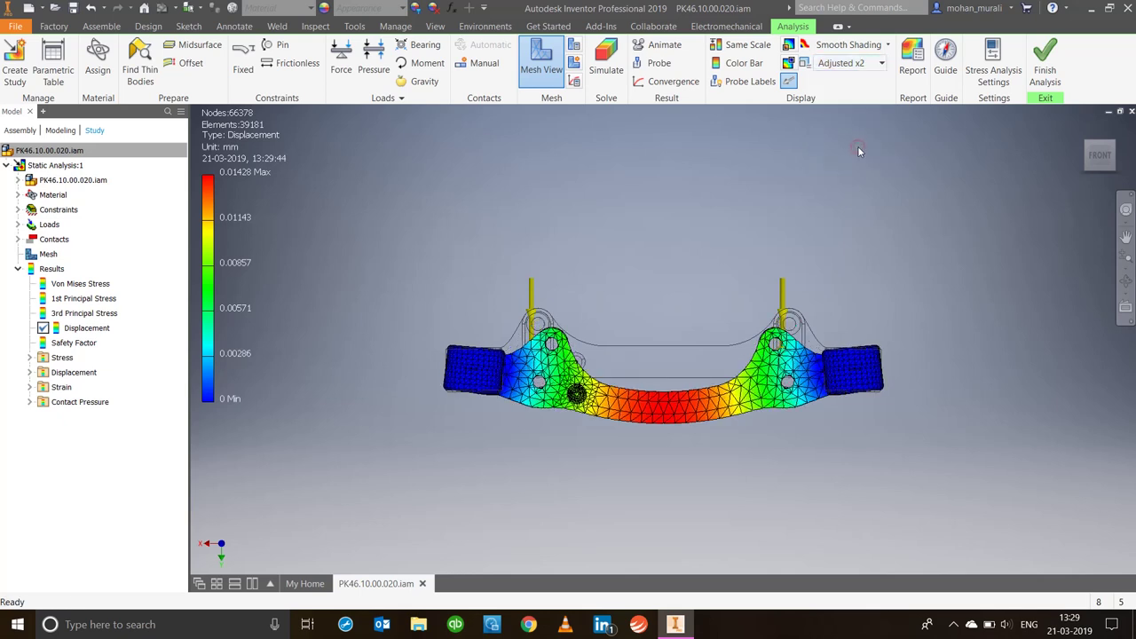
pyautogui.click(879, 63)
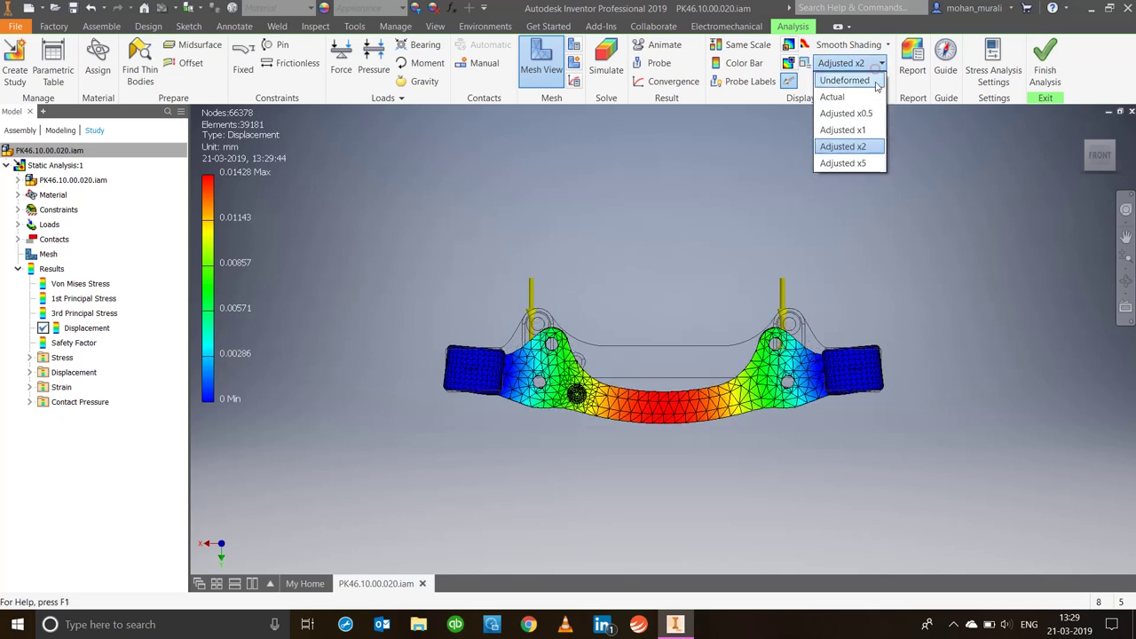
pyautogui.click(850, 163)
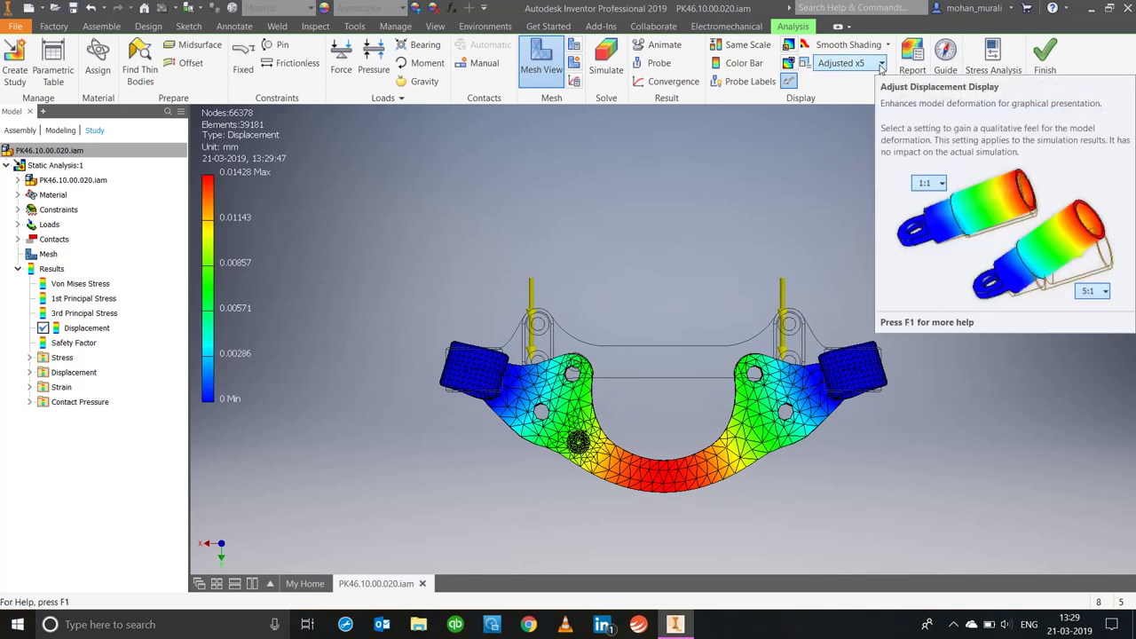
pyautogui.click(880, 65)
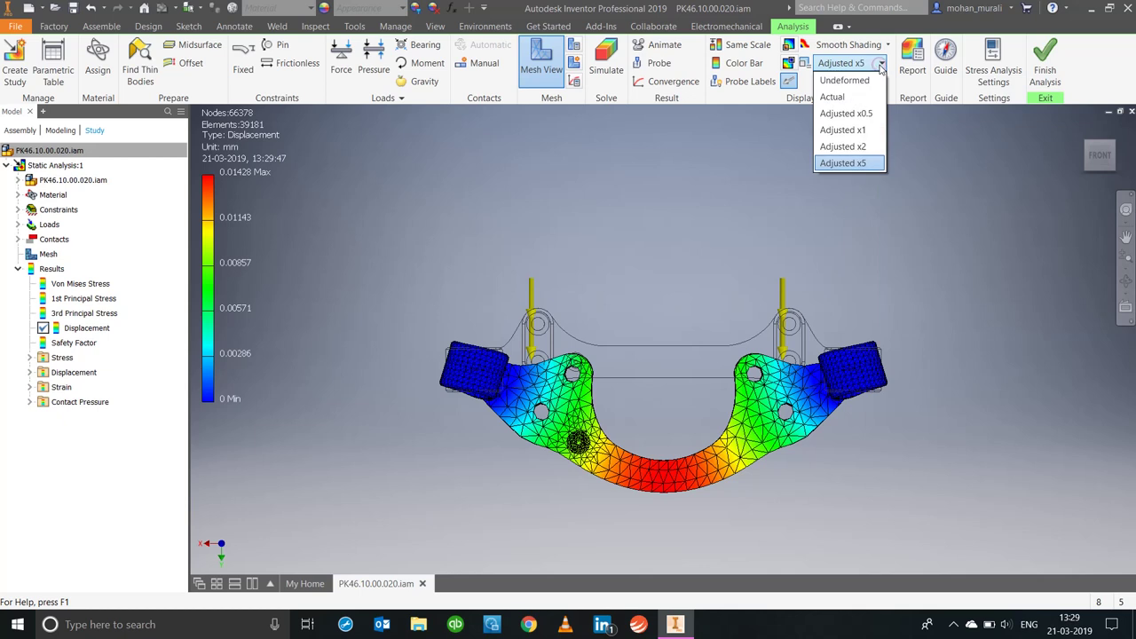
pyautogui.click(839, 98)
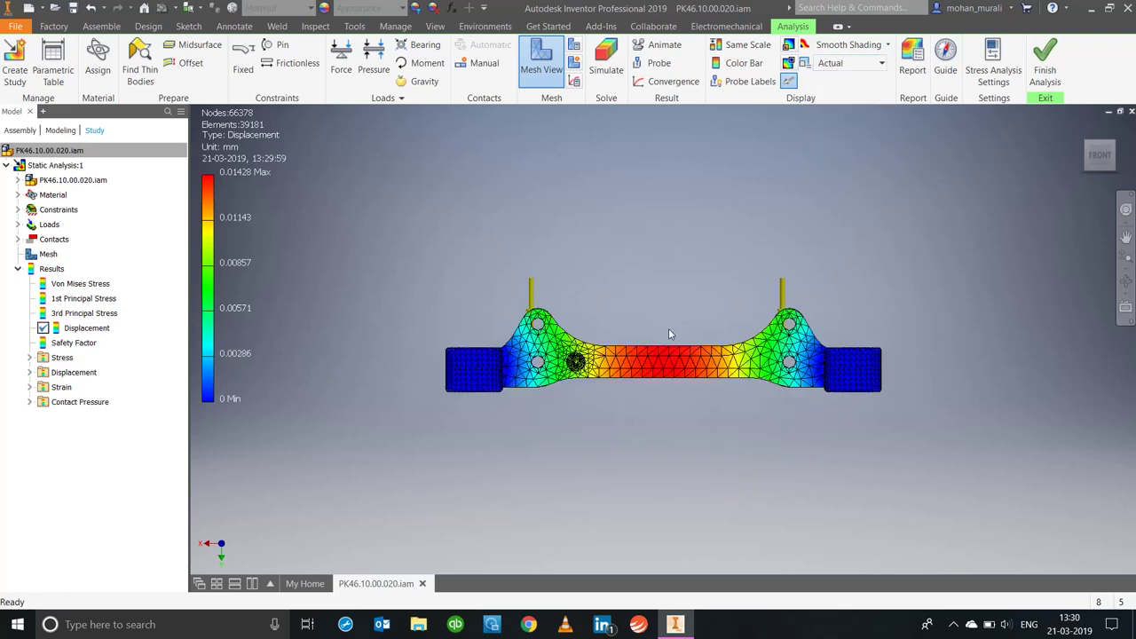
# Zoom in on the bracket, then pan and return to the Home isometric view.
pyautogui.scroll(-3, 666, 443)
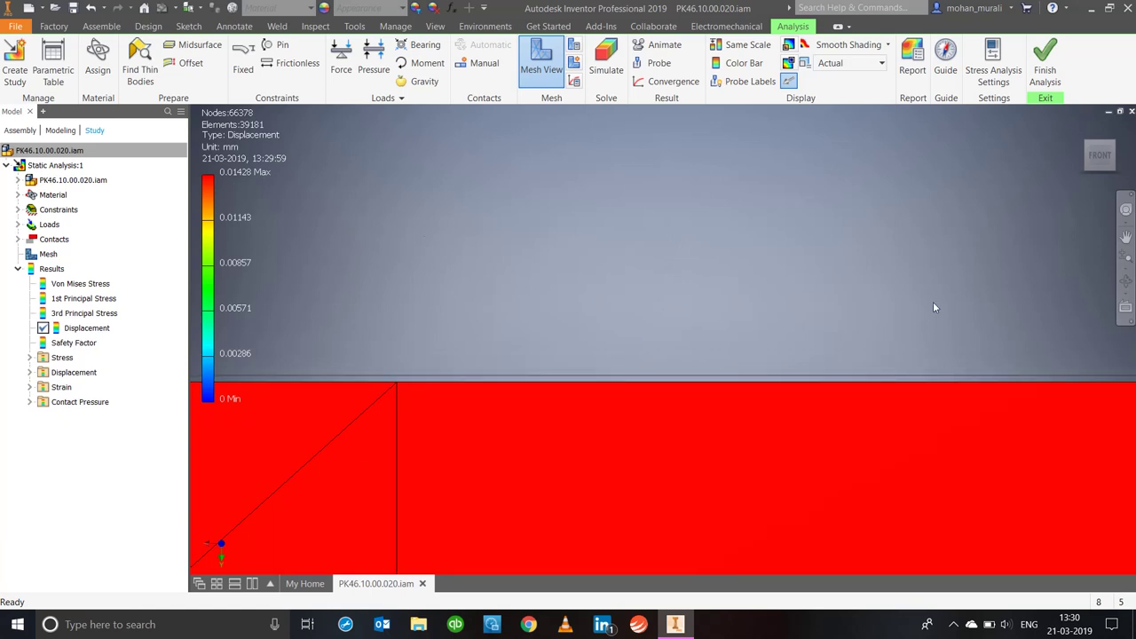
pyautogui.click(1125, 237)
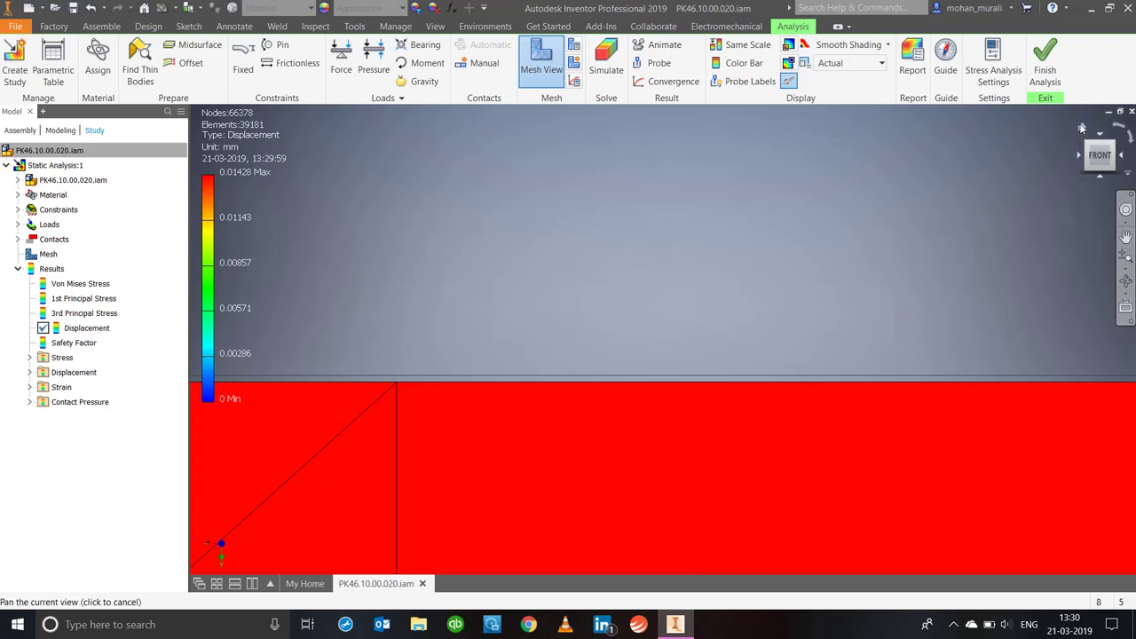
pyautogui.click(1081, 128)
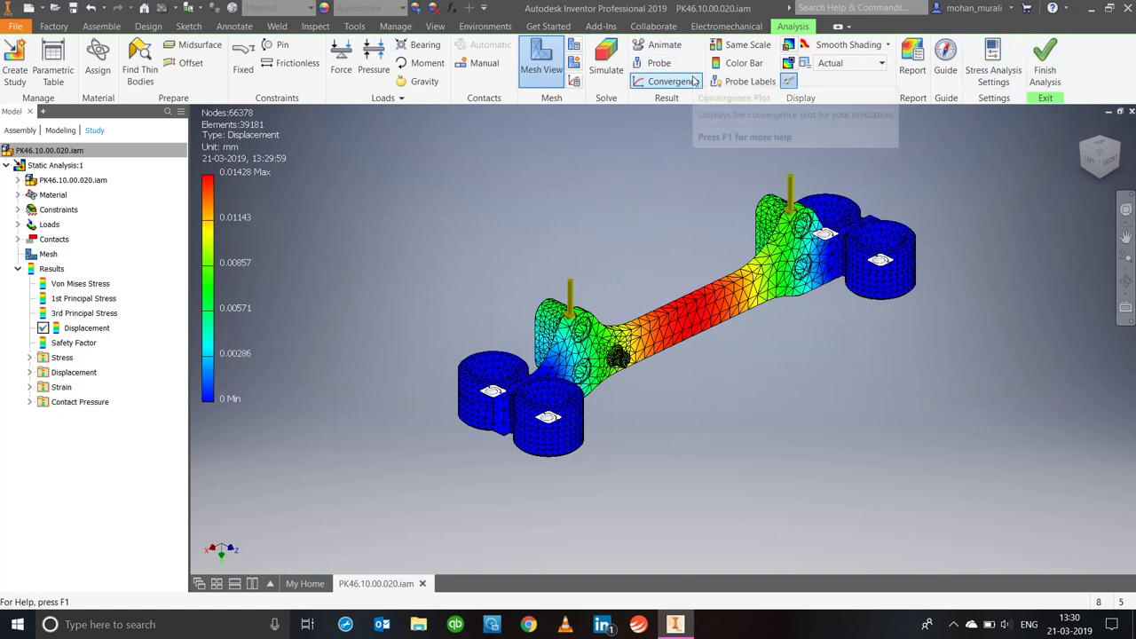
# Set deformation to Adjusted x0.5 and play the 10-step displacement animation, then close it.
pyautogui.click(838, 66)
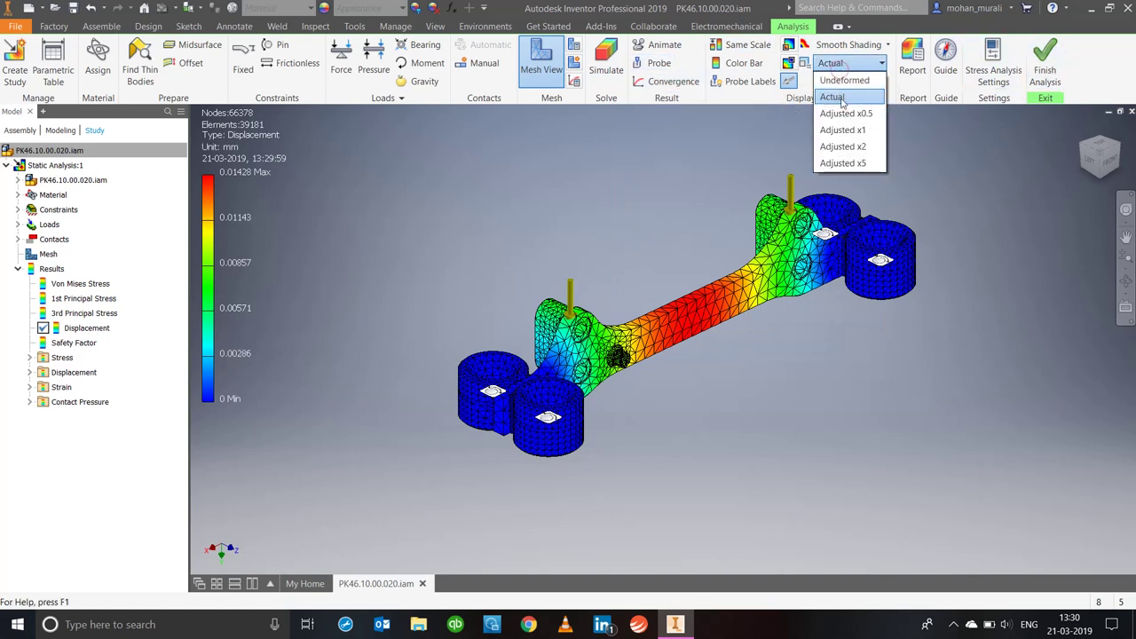
pyautogui.click(843, 112)
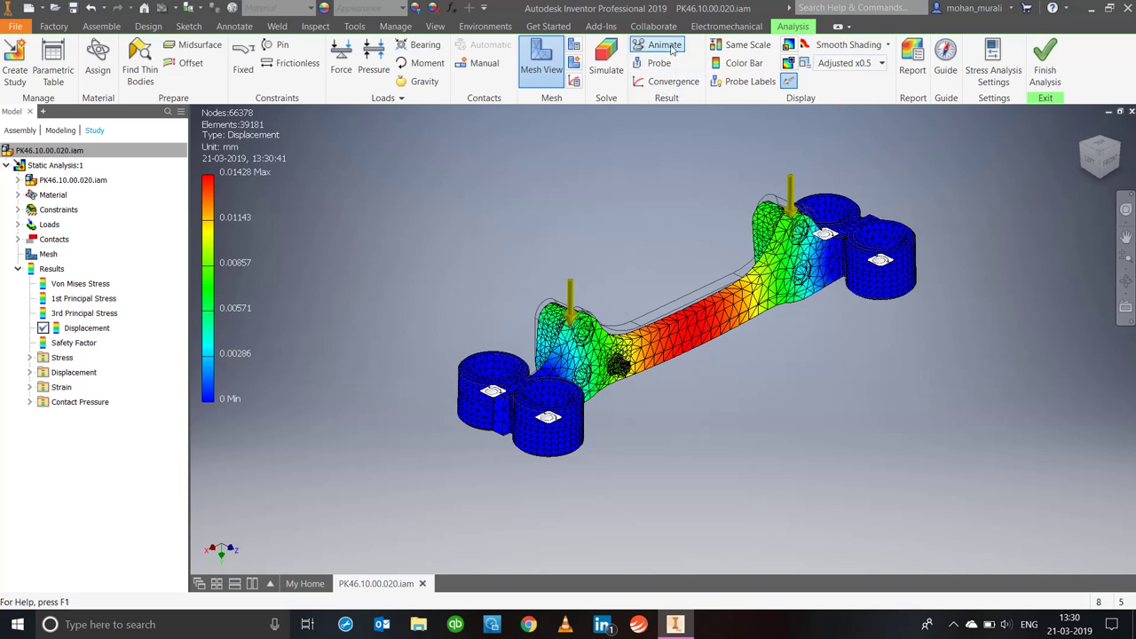
pyautogui.click(665, 45)
pyautogui.moveTo(577, 268); pyautogui.dragTo(423, 162)
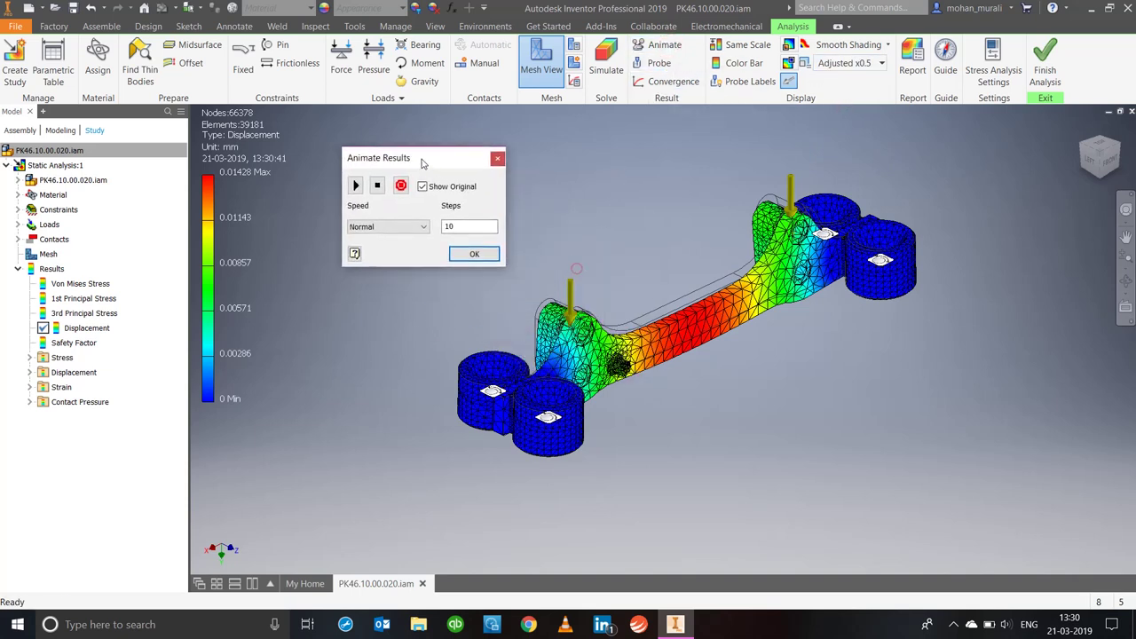
pyautogui.click(355, 185)
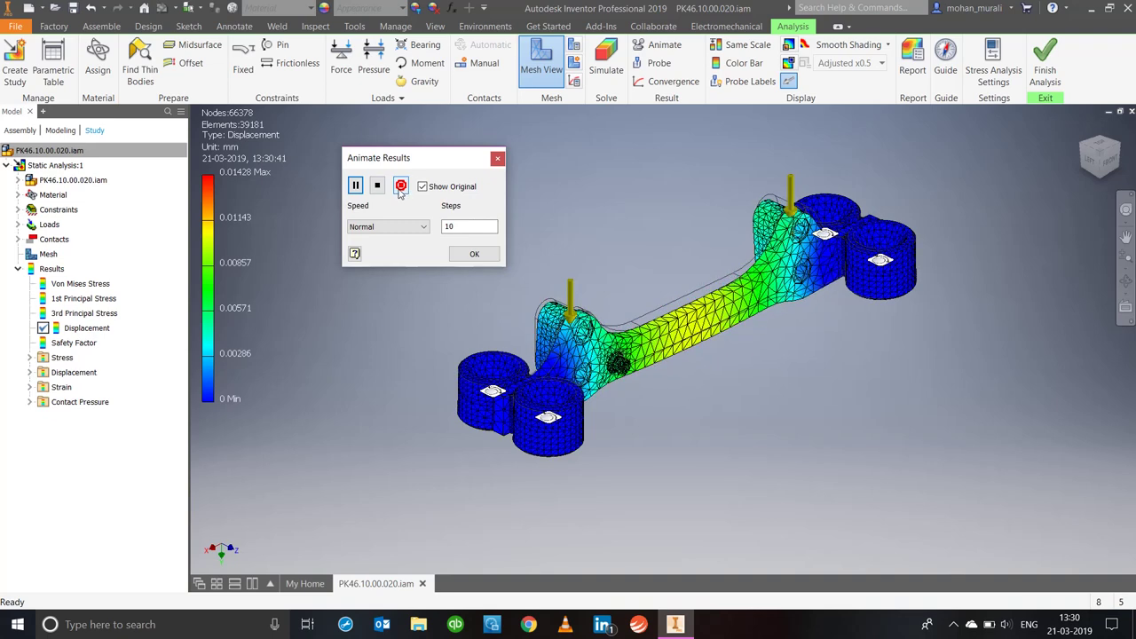
pyautogui.click(474, 254)
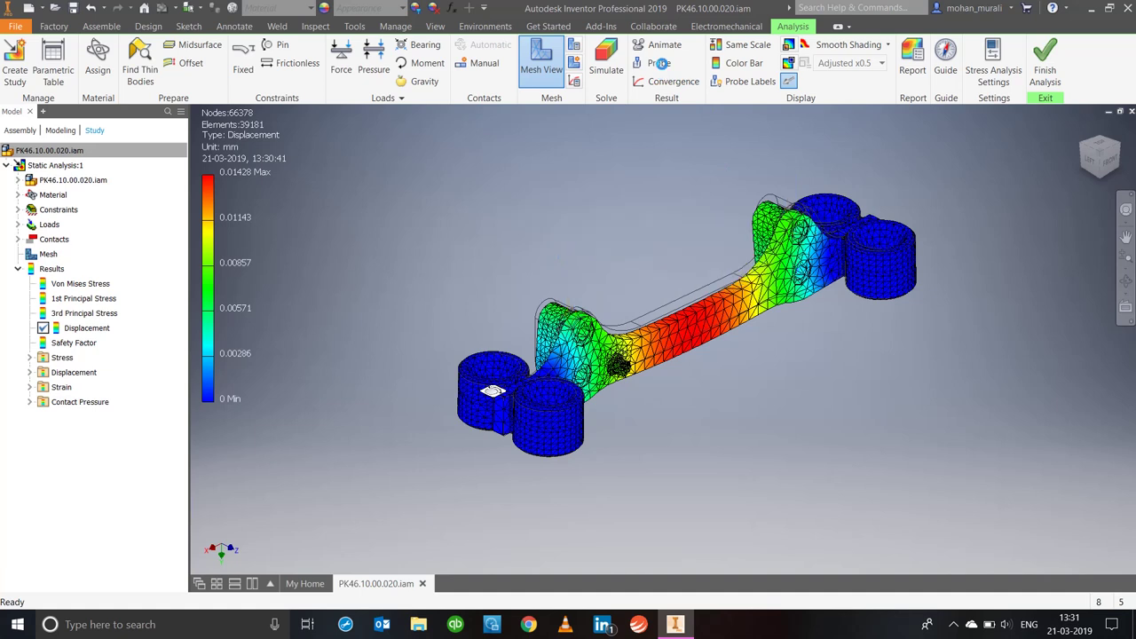
# Probe the red centre beam to label its 0.01391 mm displacement, then nudge the view.
pyautogui.click(659, 63)
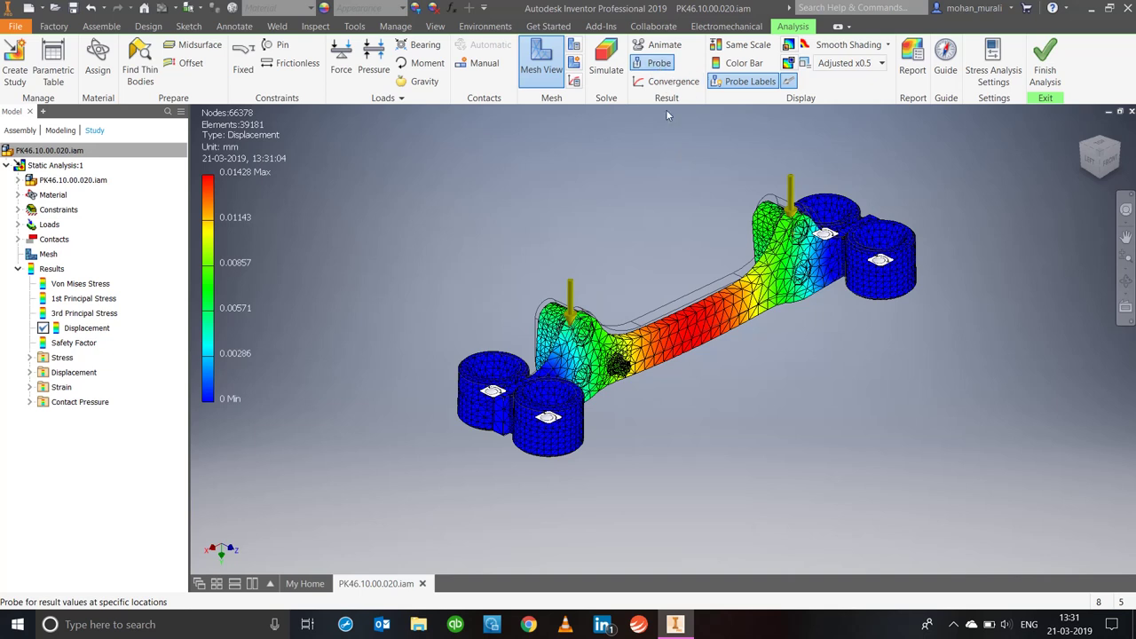
pyautogui.click(719, 318)
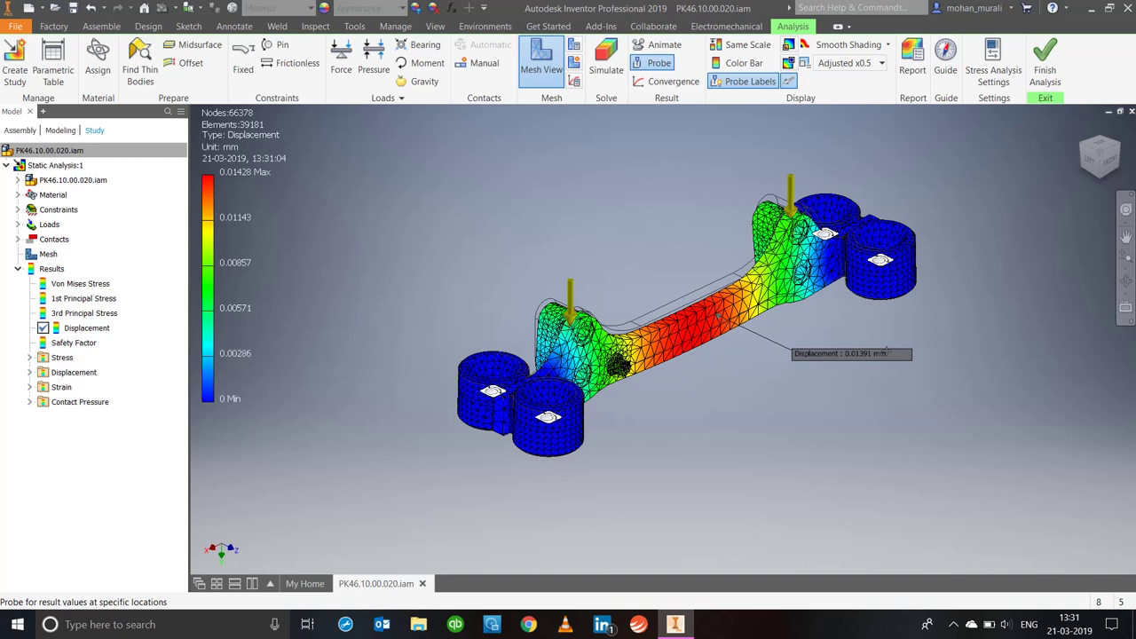
pyautogui.rightClick(992, 261)
pyautogui.click(981, 230)
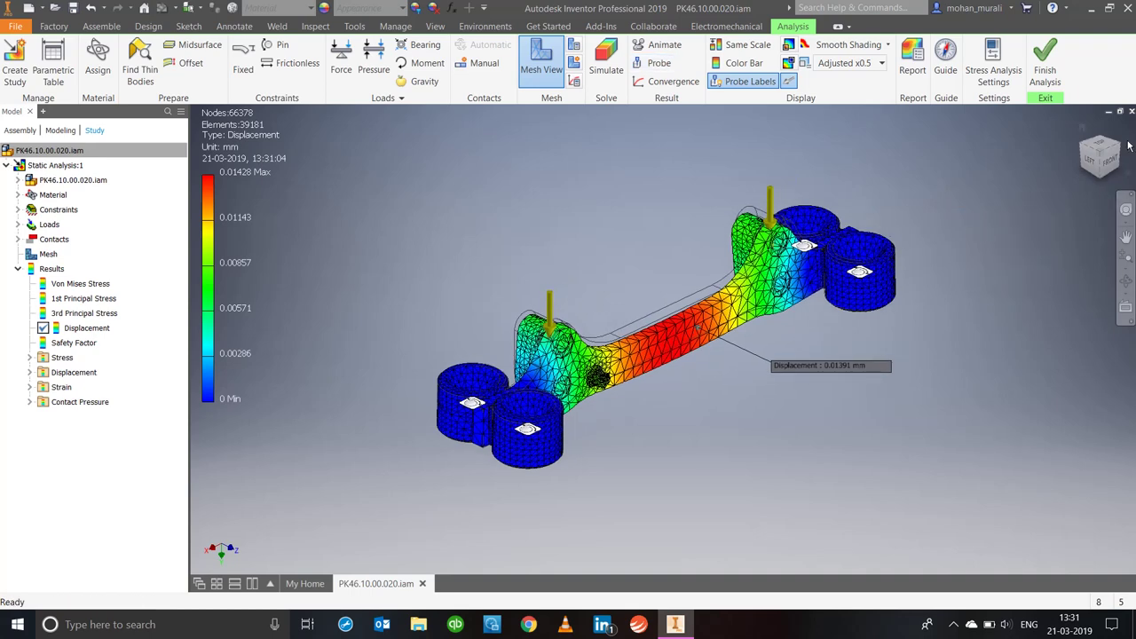
pyautogui.moveTo(1040, 183); pyautogui.dragTo(1061, 171, button='middle')
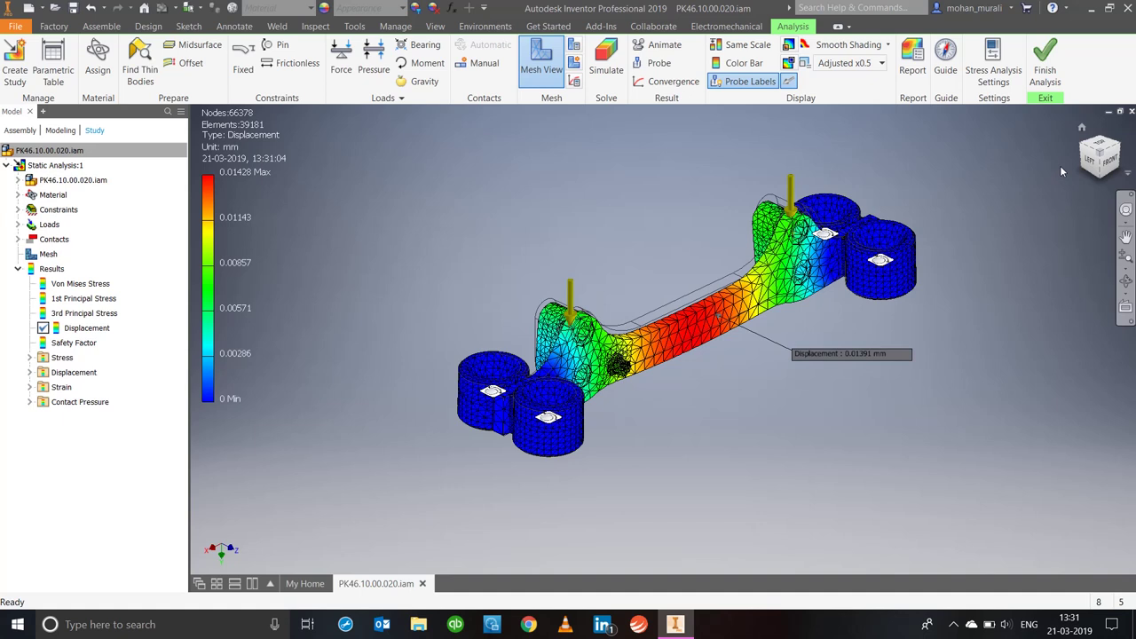
# Generate the stress analysis report for PK46.10.00.020.iam in Rich Text Format (*.rtf).
pyautogui.click(917, 62)
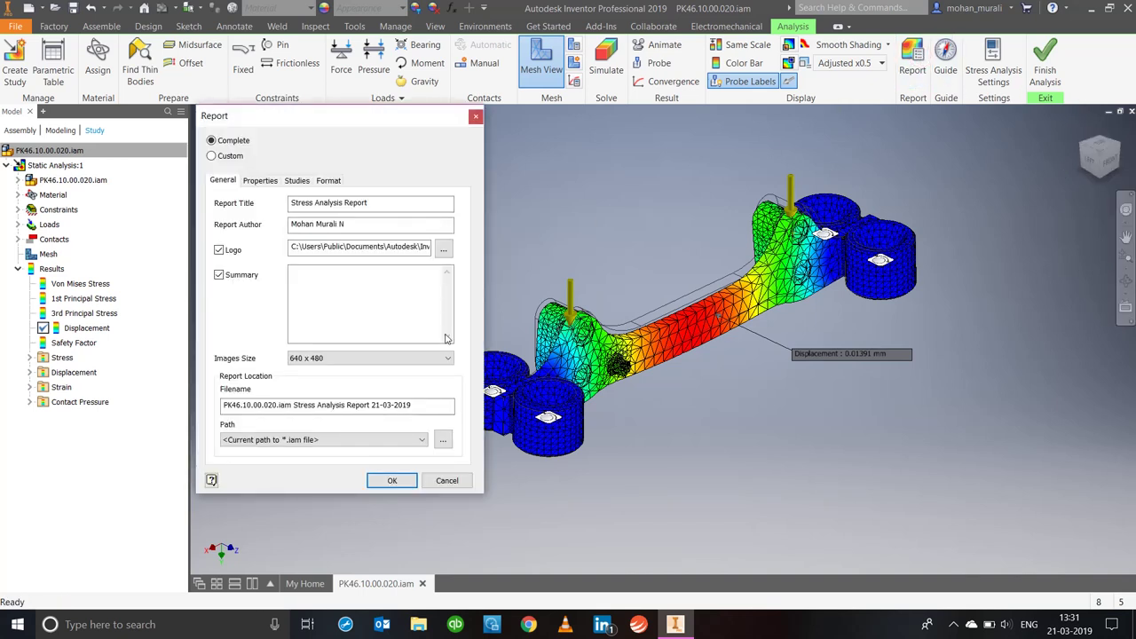
pyautogui.click(260, 181)
pyautogui.click(296, 181)
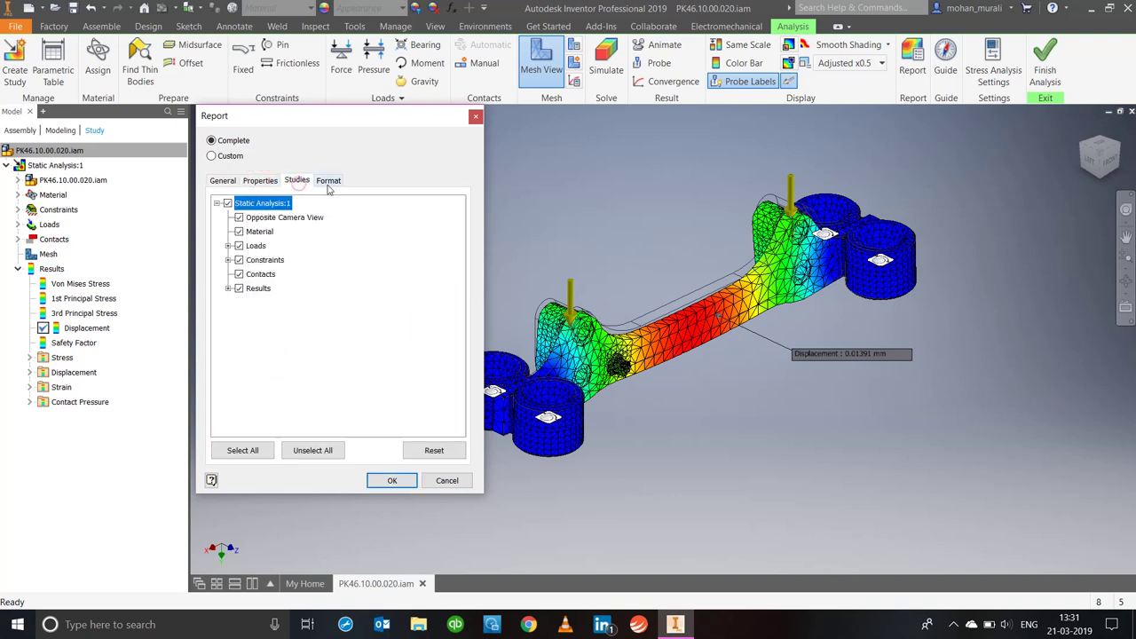
pyautogui.click(328, 182)
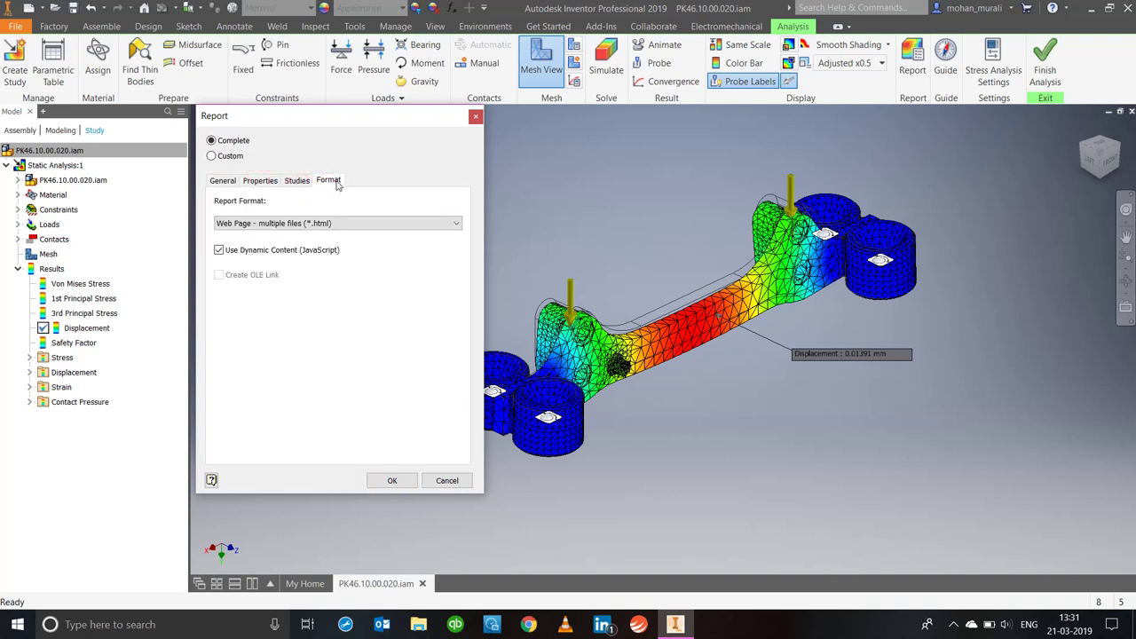
pyautogui.click(315, 223)
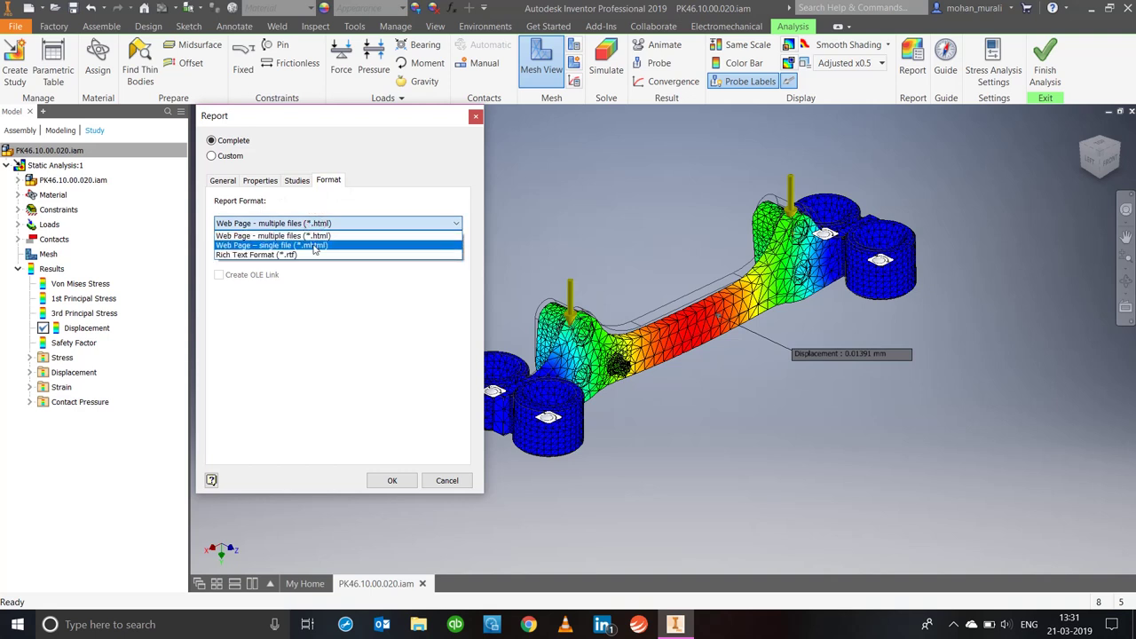
pyautogui.click(304, 255)
pyautogui.click(260, 181)
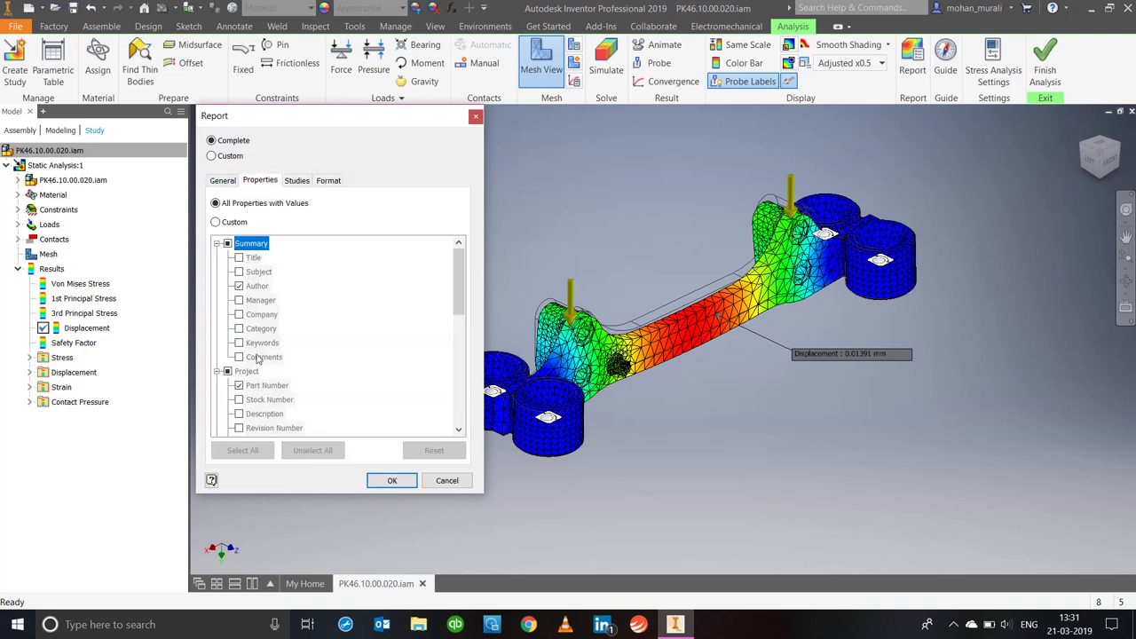
pyautogui.click(224, 182)
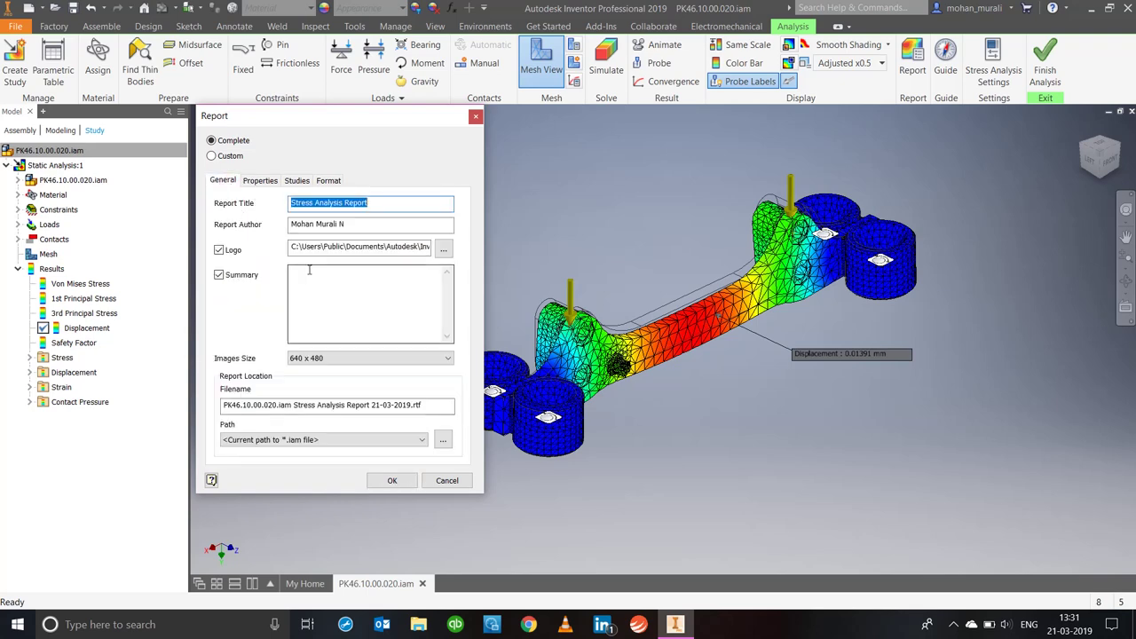
pyautogui.click(392, 480)
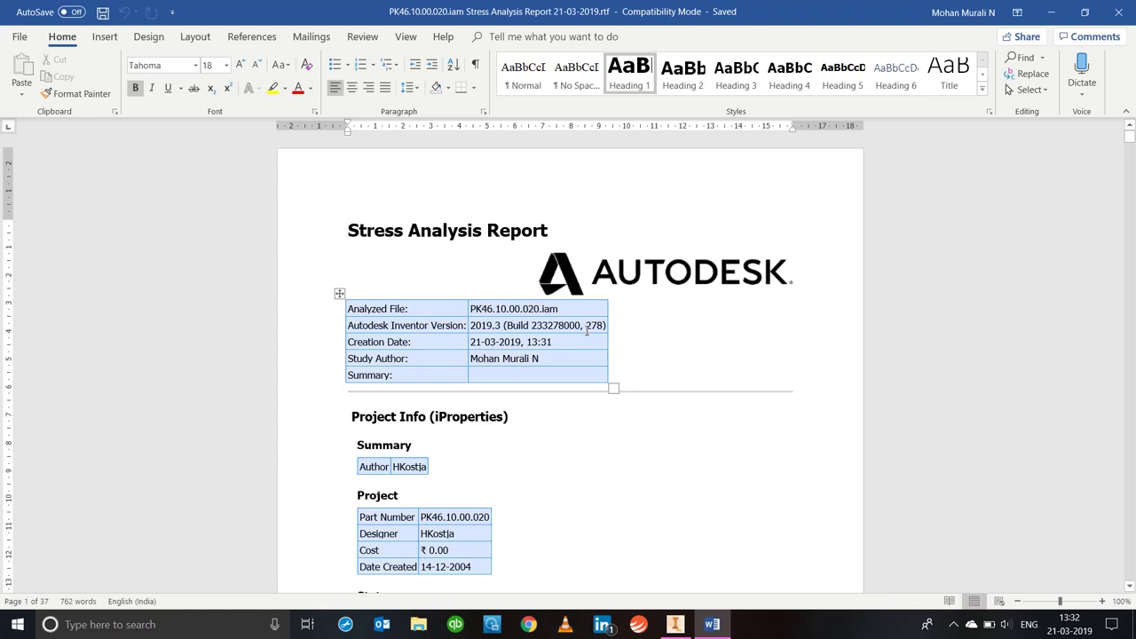
# Scroll from page 2 past the Pin Constraint tables to the Contacts (Bonded) table on page 7.
pyautogui.scroll(-3, 581, 337)
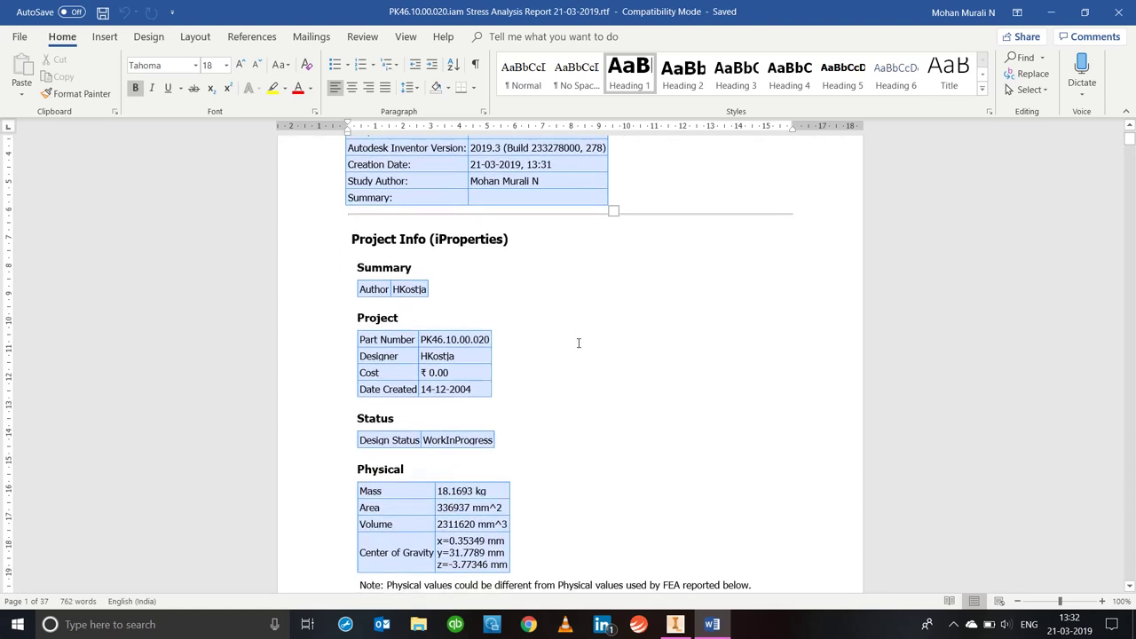
pyautogui.scroll(-4, 616, 320)
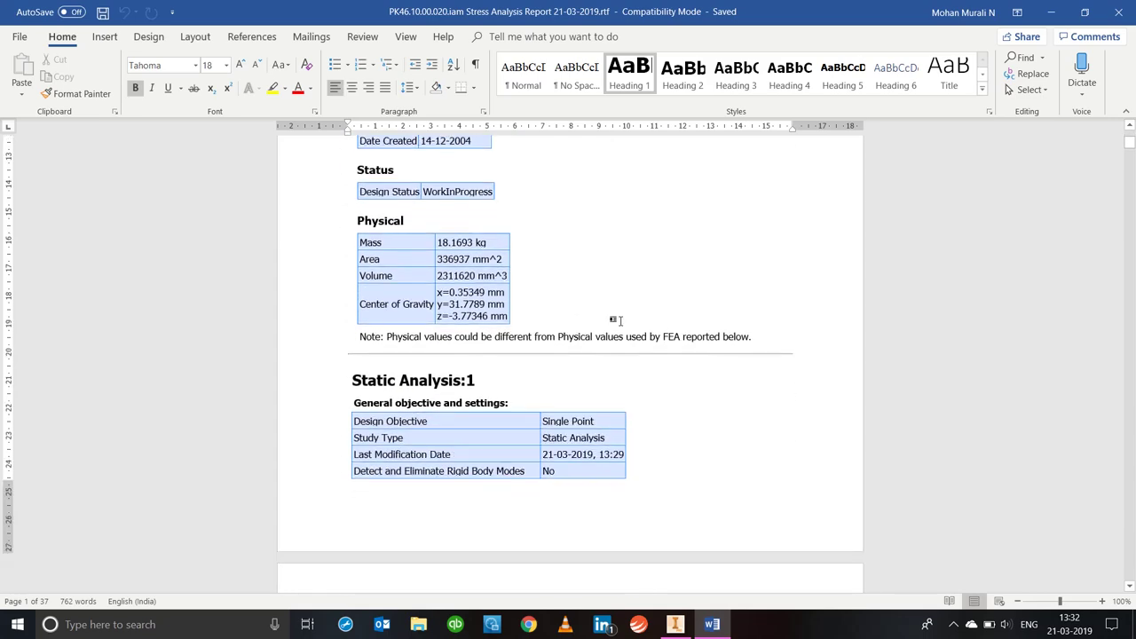
pyautogui.scroll(-3, 620, 320)
pyautogui.scroll(3, 621, 321)
pyautogui.scroll(-2, 493, 350)
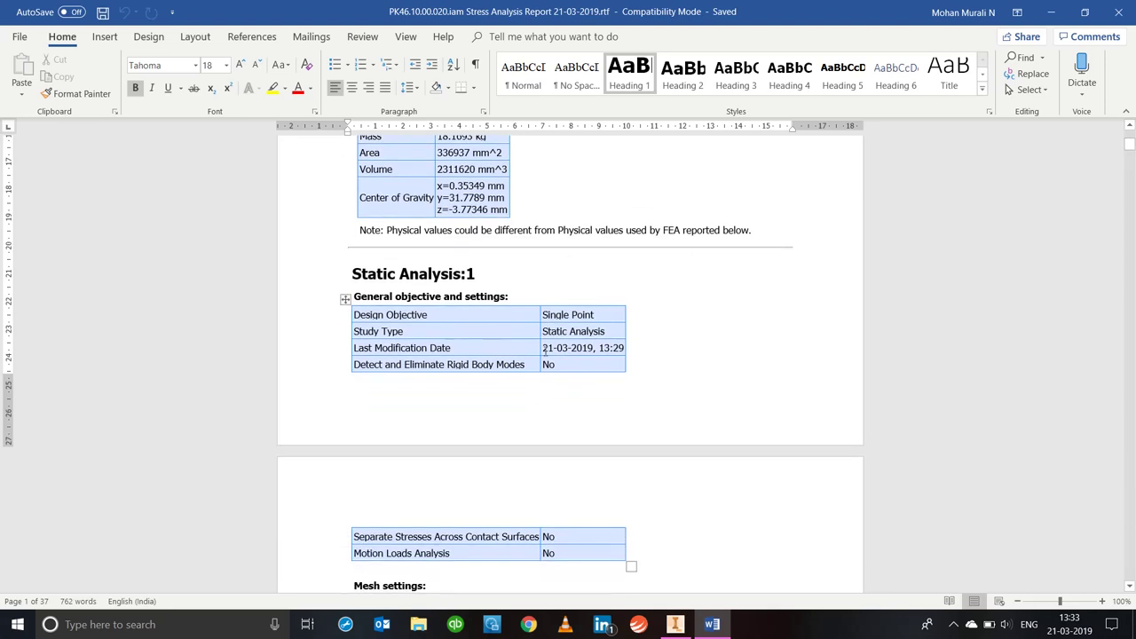
pyautogui.scroll(-4, 544, 349)
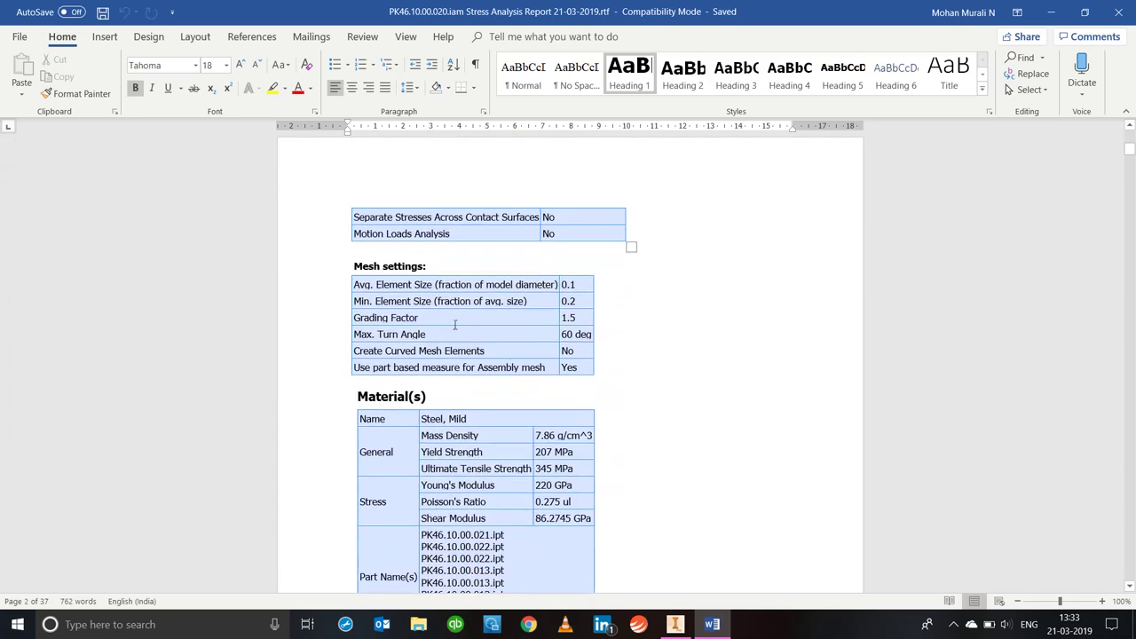
pyautogui.scroll(-2, 455, 366)
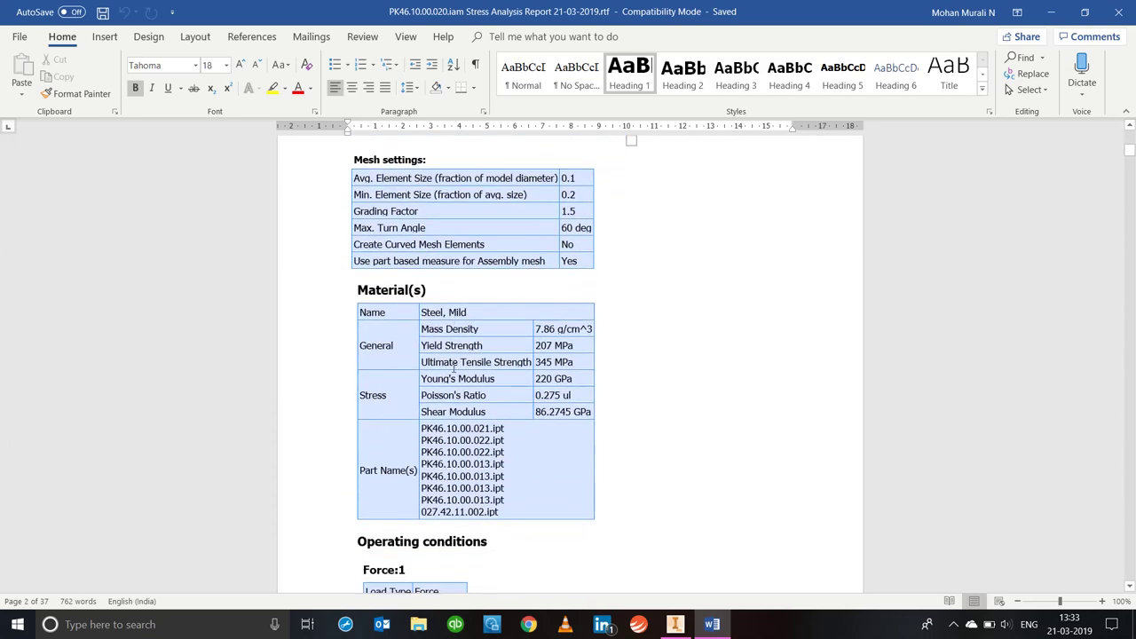
pyautogui.scroll(-3, 411, 310)
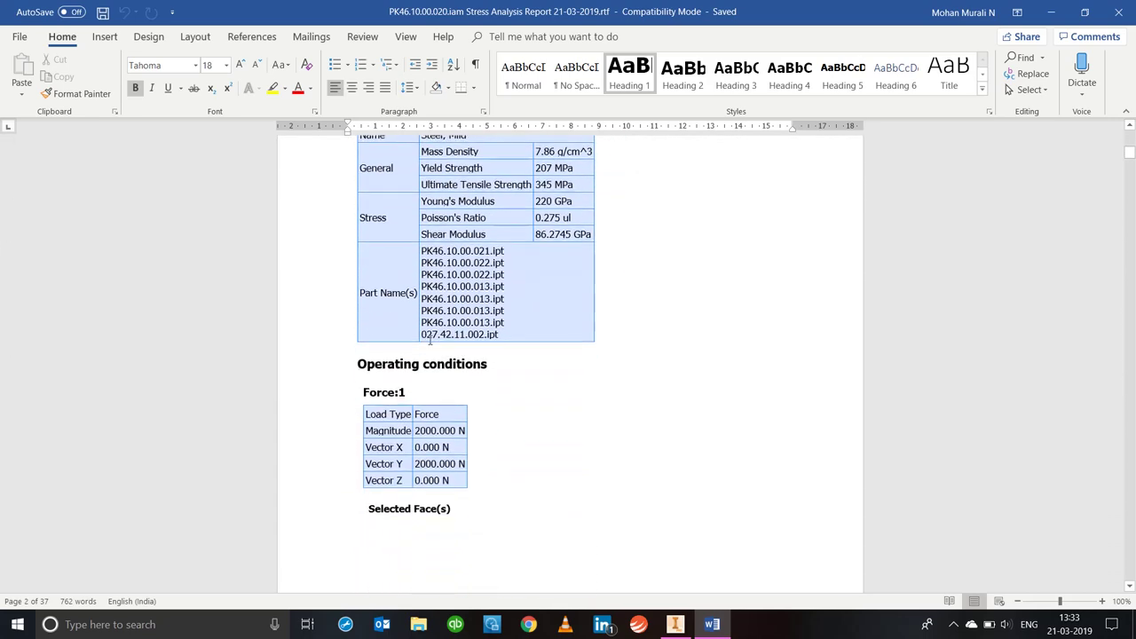
pyautogui.scroll(-4, 427, 441)
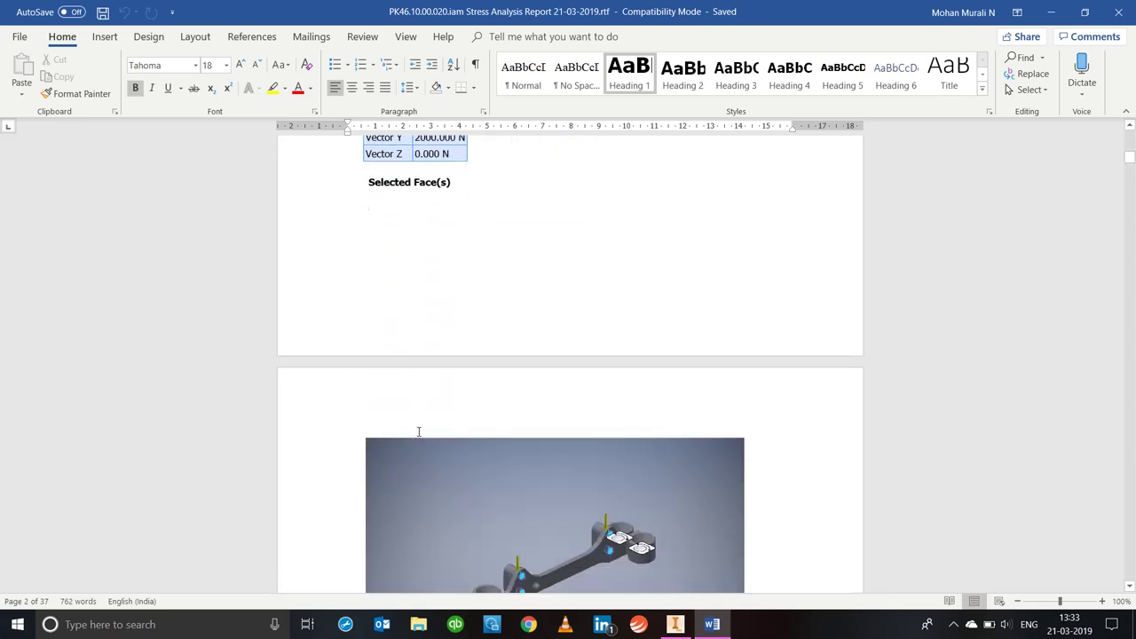
pyautogui.scroll(-3, 417, 433)
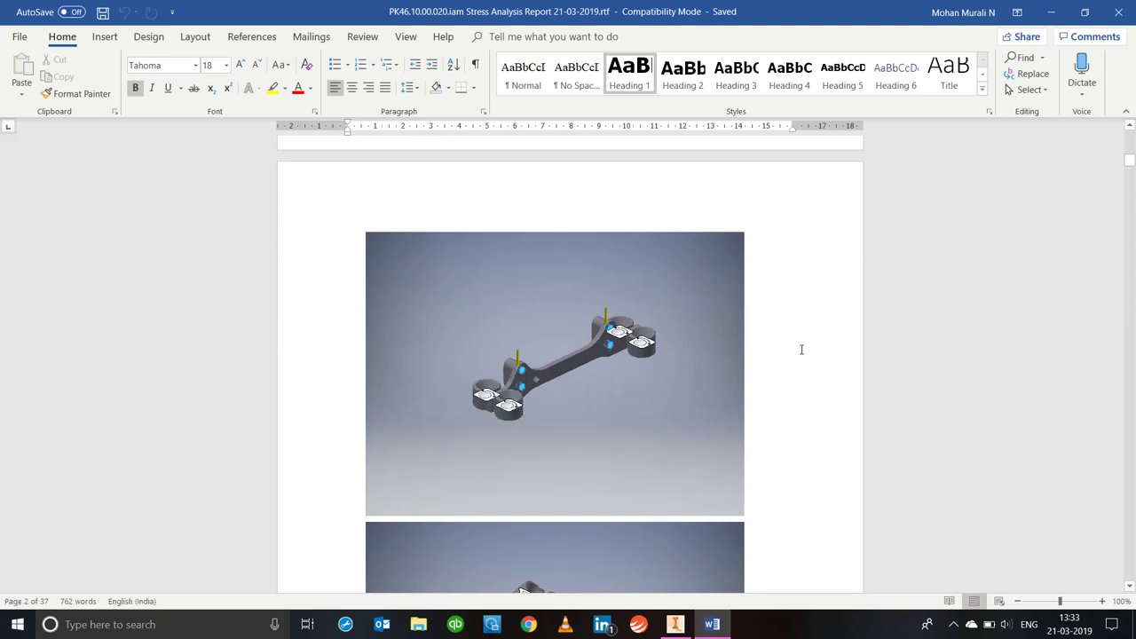
pyautogui.scroll(-6, 723, 386)
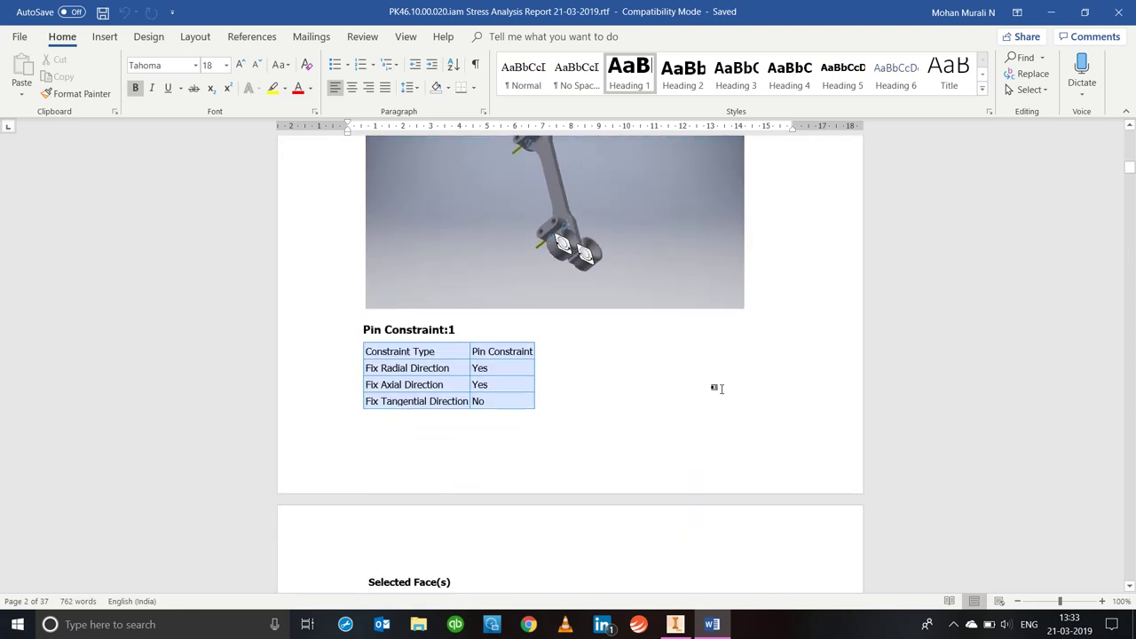
pyautogui.scroll(-3, 578, 456)
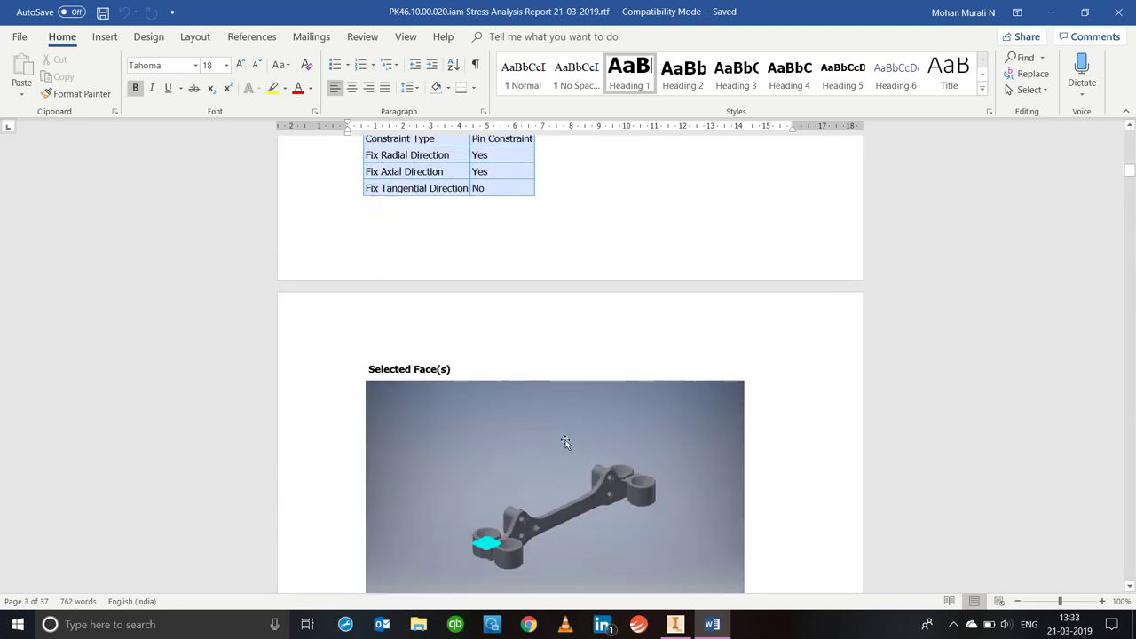
pyautogui.scroll(1, 566, 442)
pyautogui.scroll(1, 474, 247)
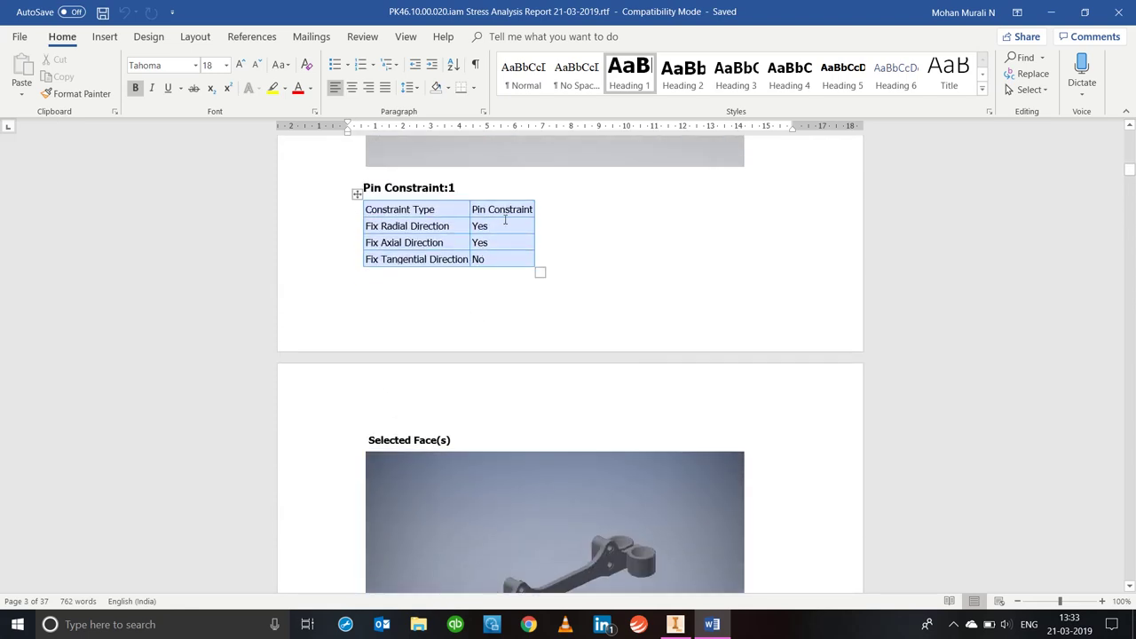
pyautogui.scroll(-10, 530, 434)
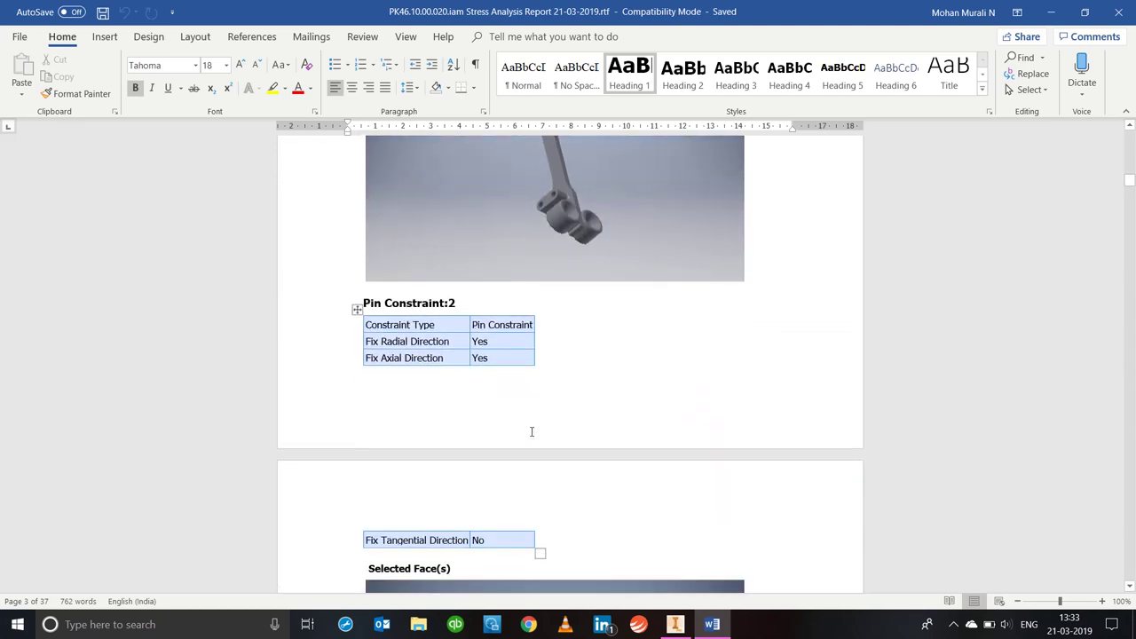
pyautogui.scroll(-10, 531, 431)
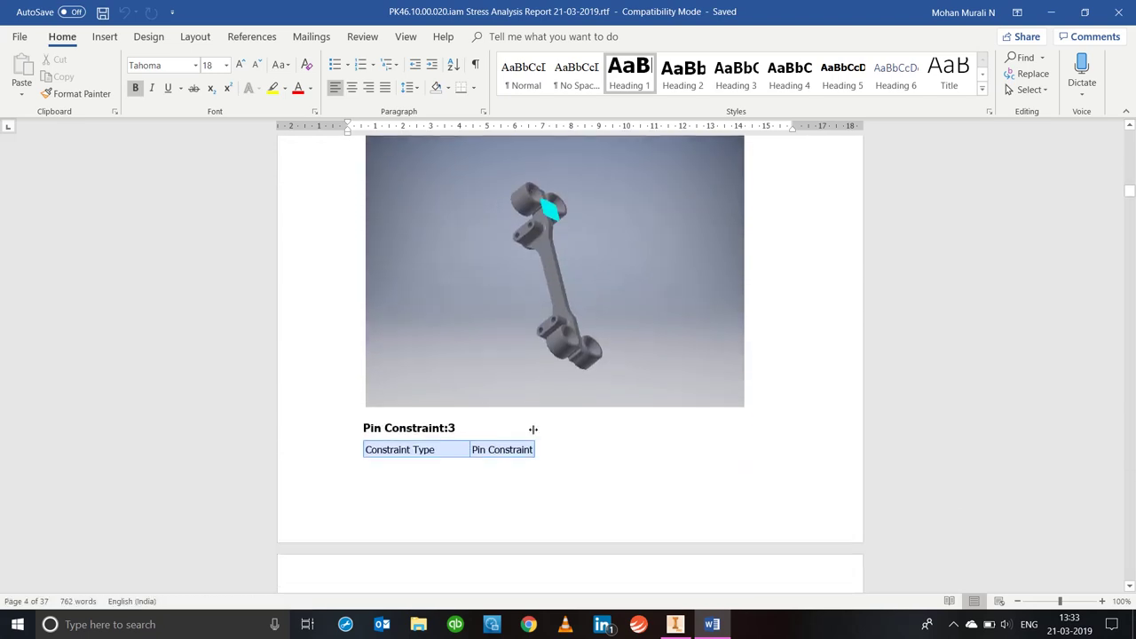
pyautogui.scroll(-10, 532, 430)
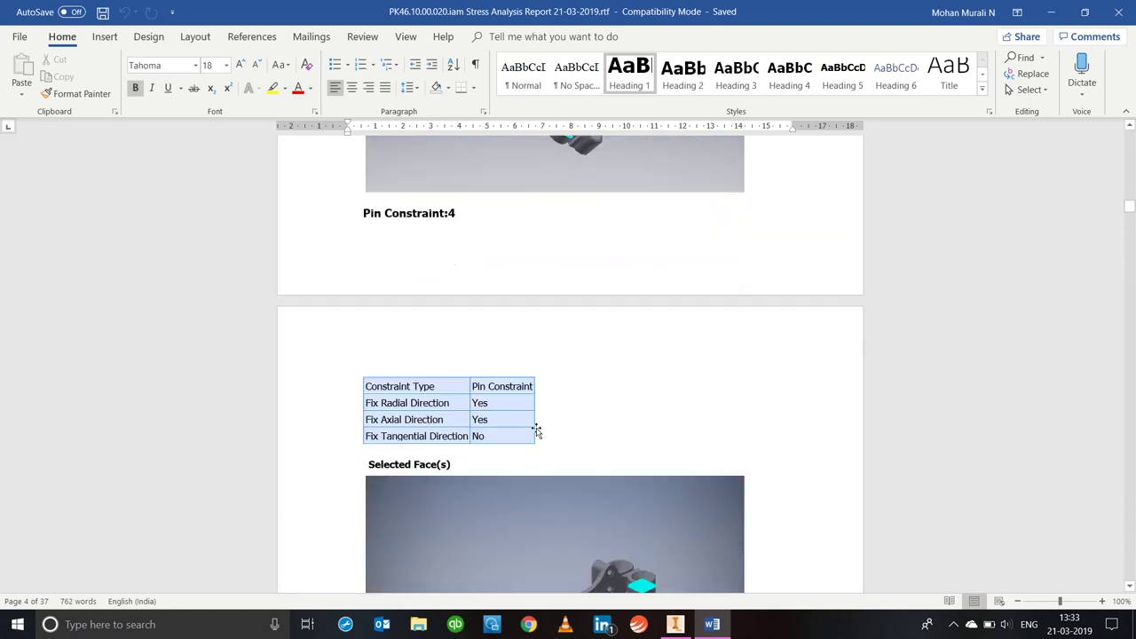
pyautogui.scroll(-15, 536, 429)
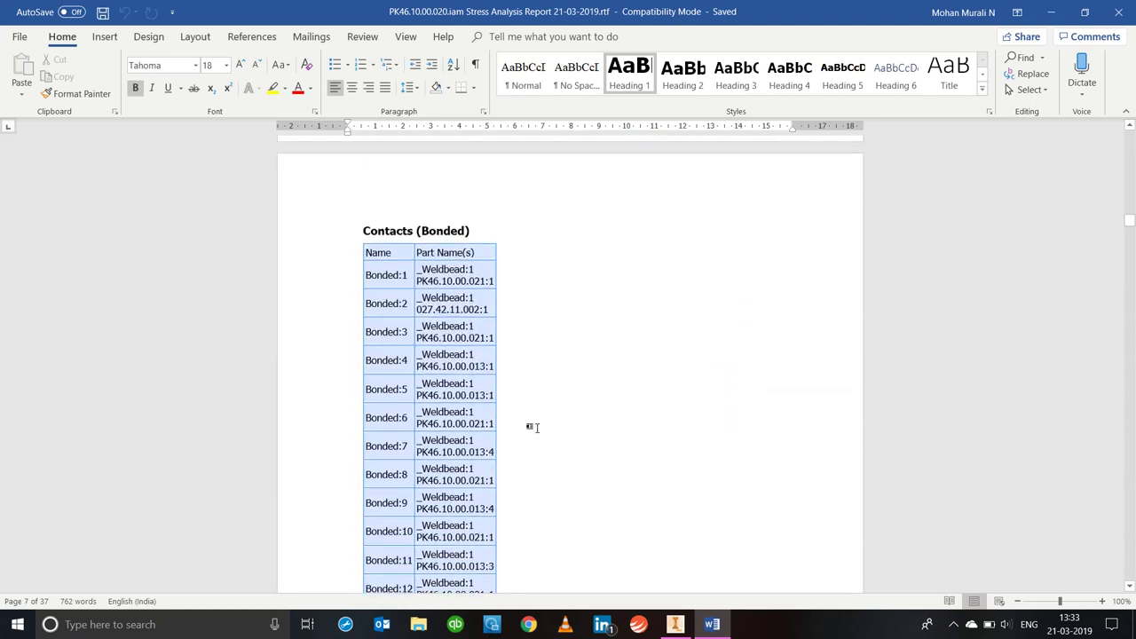
# Scroll past the reaction force and Result Summary tables to the Von Mises Stress figures.
pyautogui.scroll(2, 532, 428)
pyautogui.scroll(-6, 436, 330)
pyautogui.scroll(1, 455, 371)
pyautogui.scroll(-8, 487, 389)
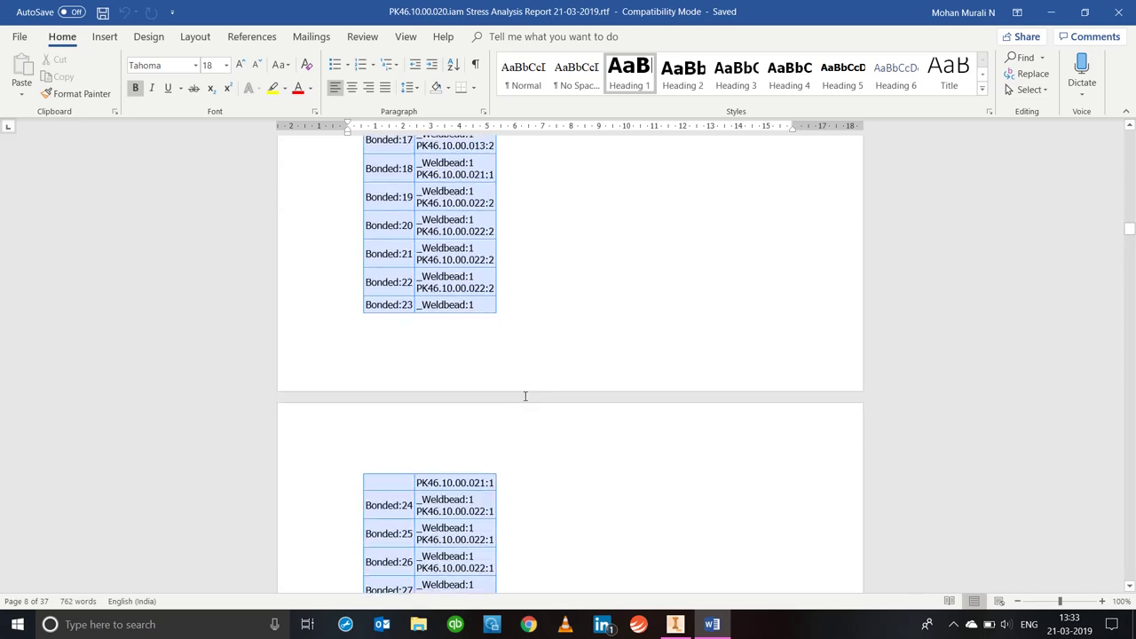
pyautogui.scroll(-9, 524, 396)
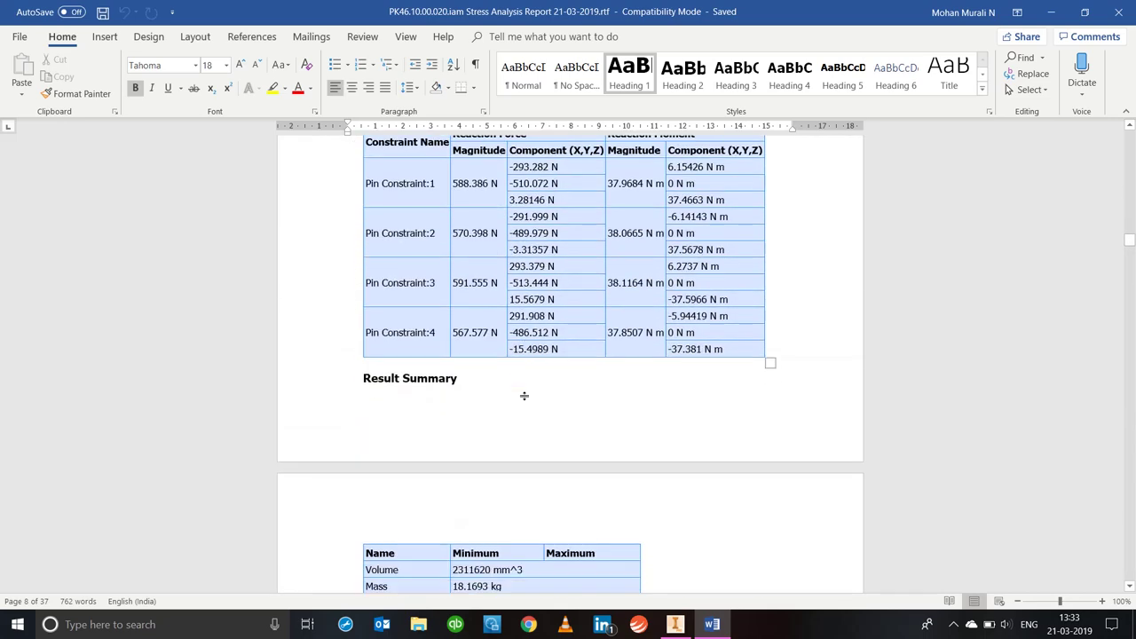
pyautogui.scroll(1, 524, 393)
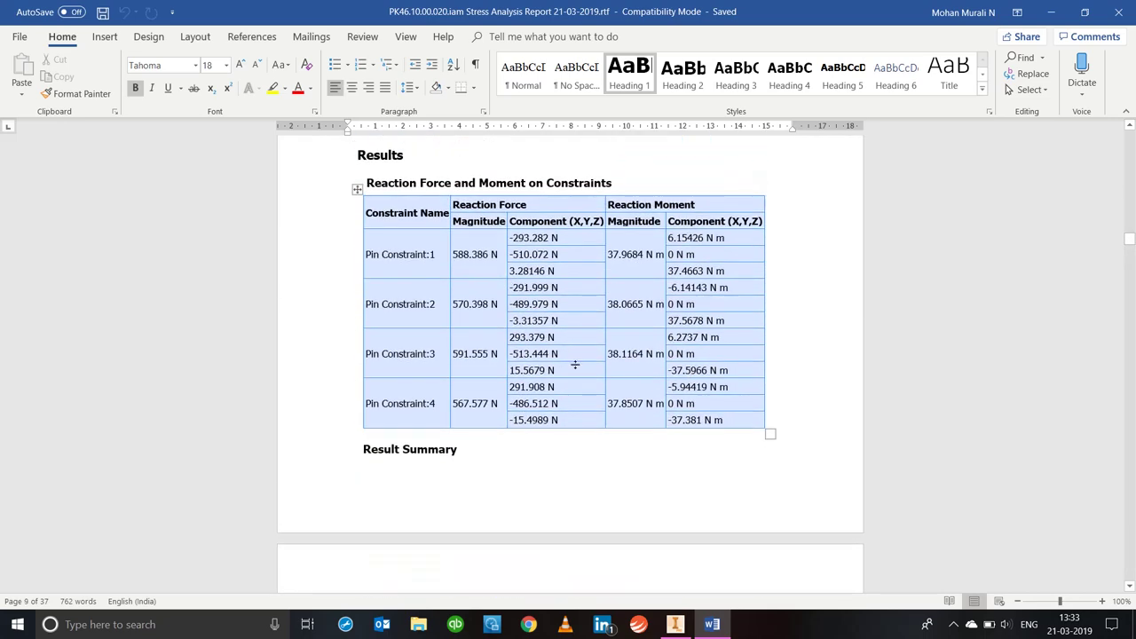
pyautogui.scroll(-1, 575, 365)
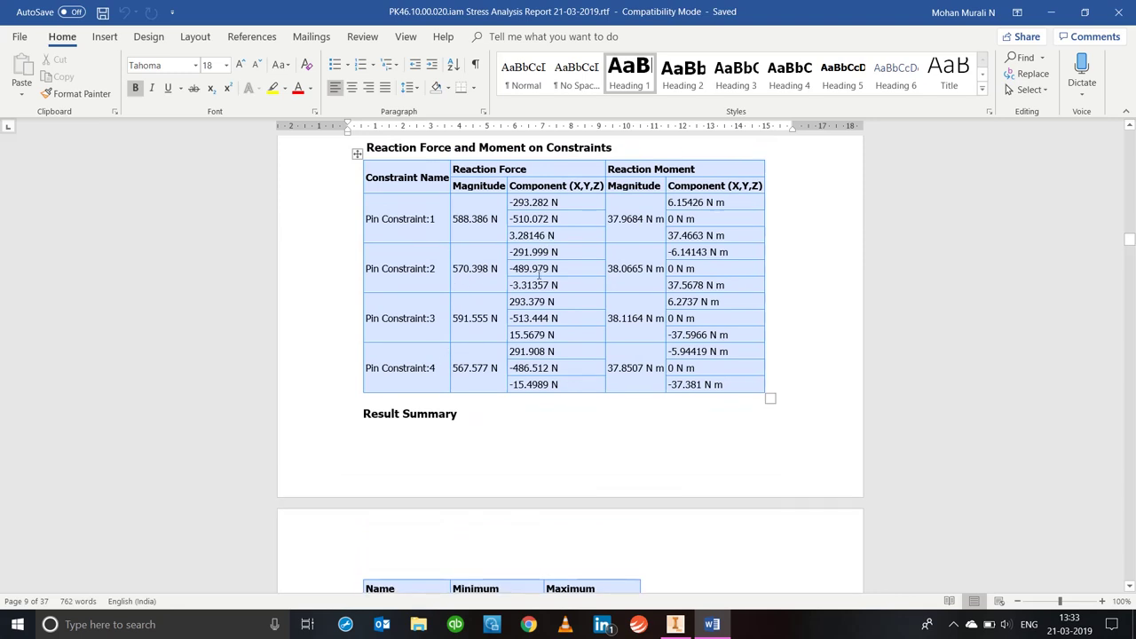
pyautogui.scroll(-8, 531, 299)
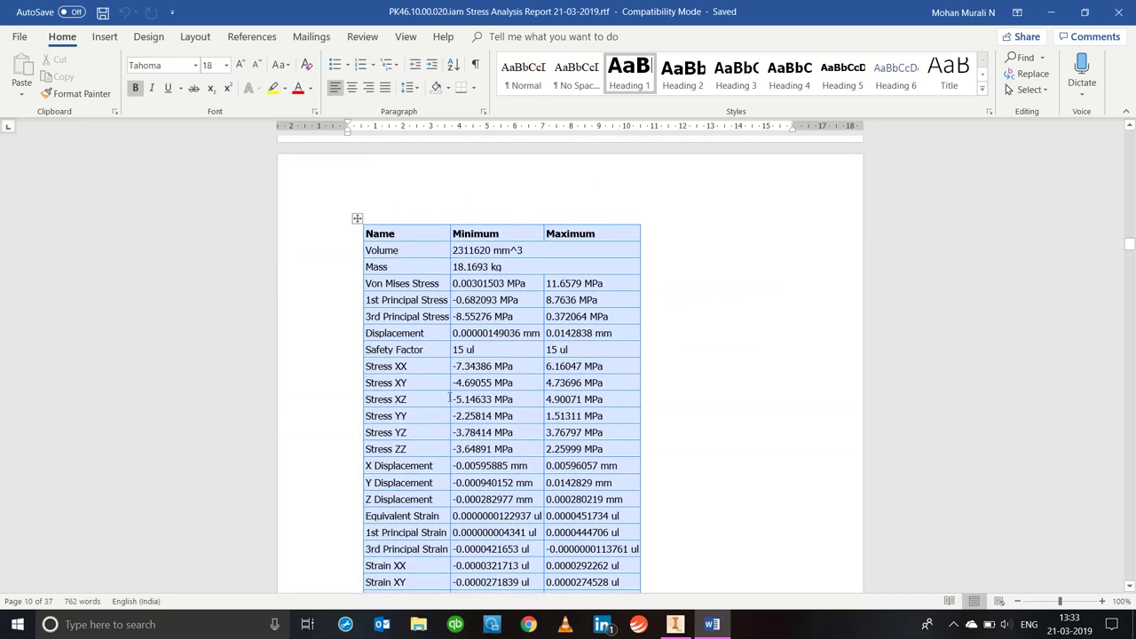
pyautogui.scroll(-1, 381, 353)
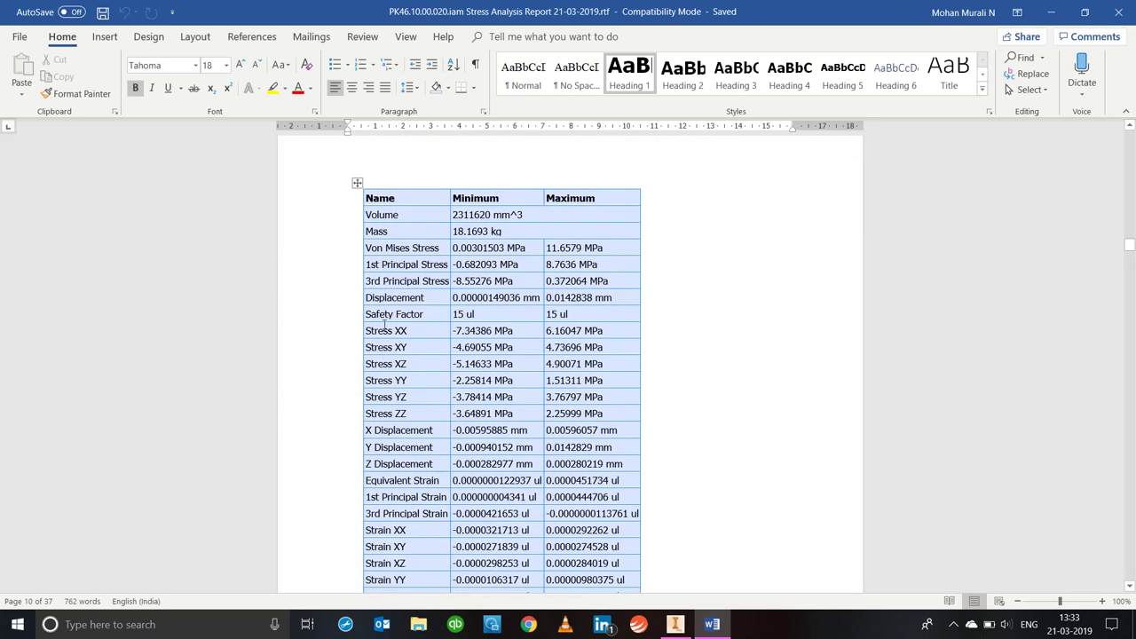
pyautogui.scroll(-20, 615, 391)
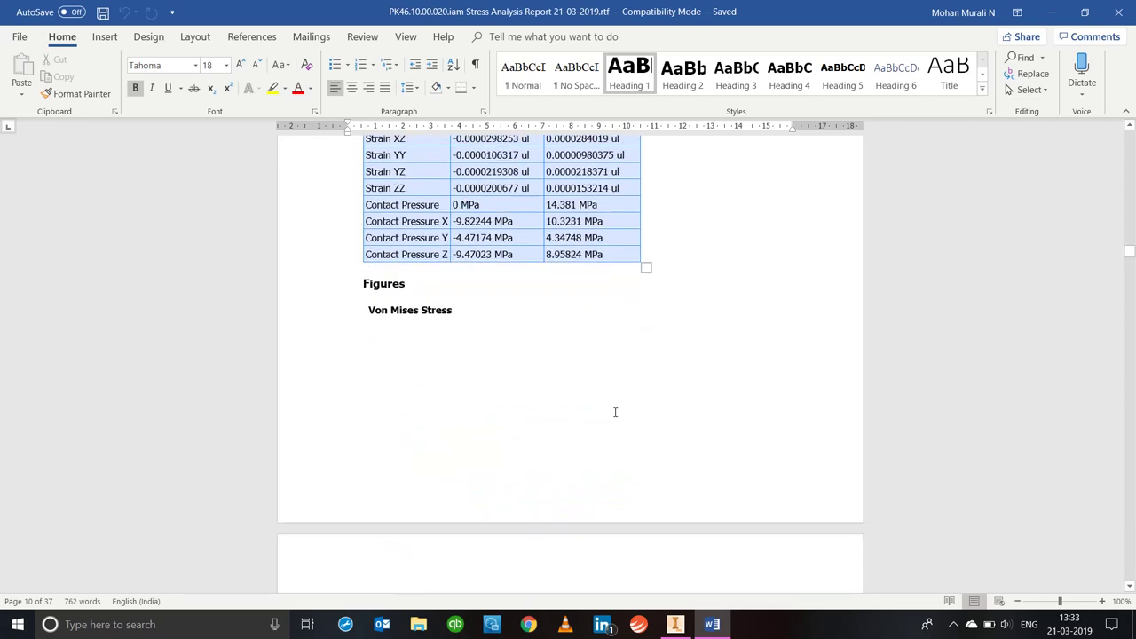
pyautogui.scroll(-5, 614, 413)
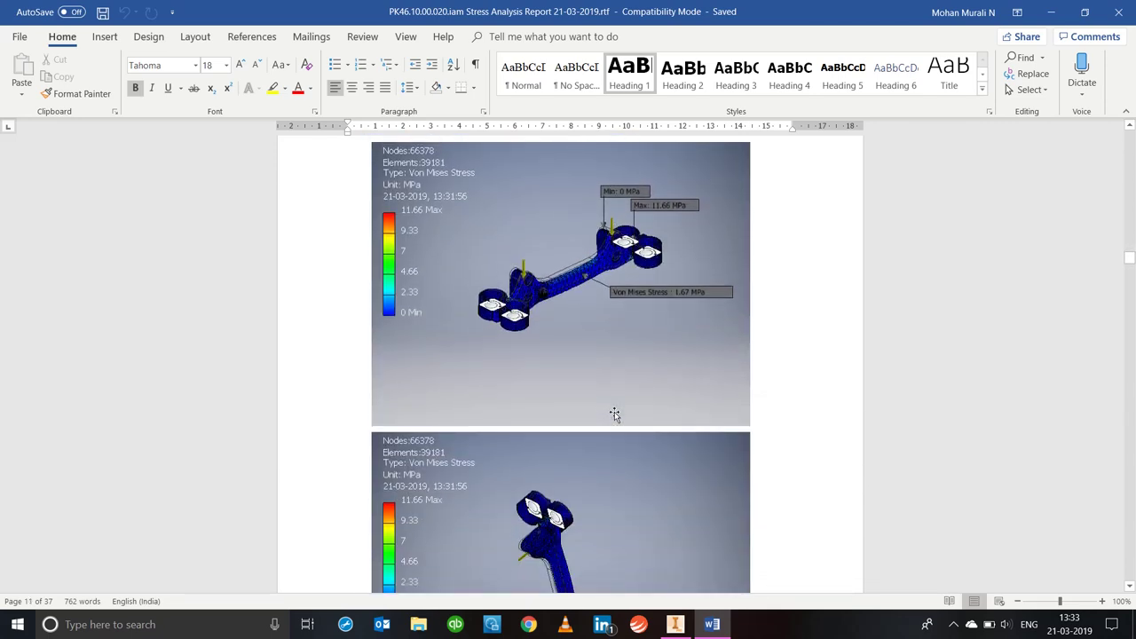
# Browse the figure pages down to Contact Pressure Z, then close the Word report.
pyautogui.scroll(10, 614, 414)
pyautogui.scroll(3, 615, 412)
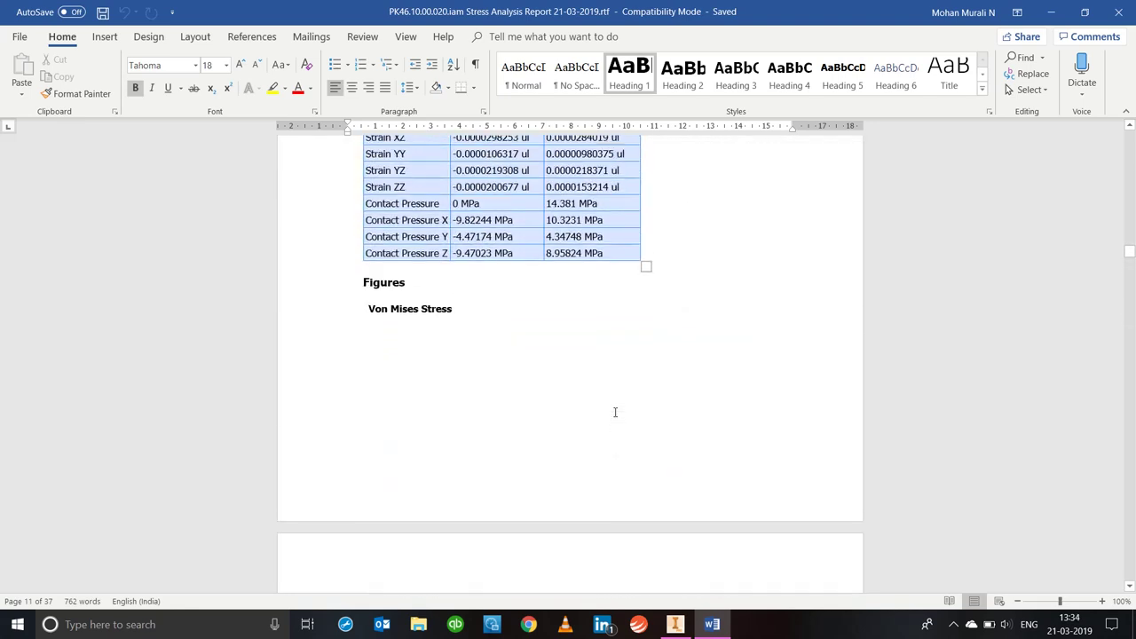
pyautogui.scroll(-10, 431, 337)
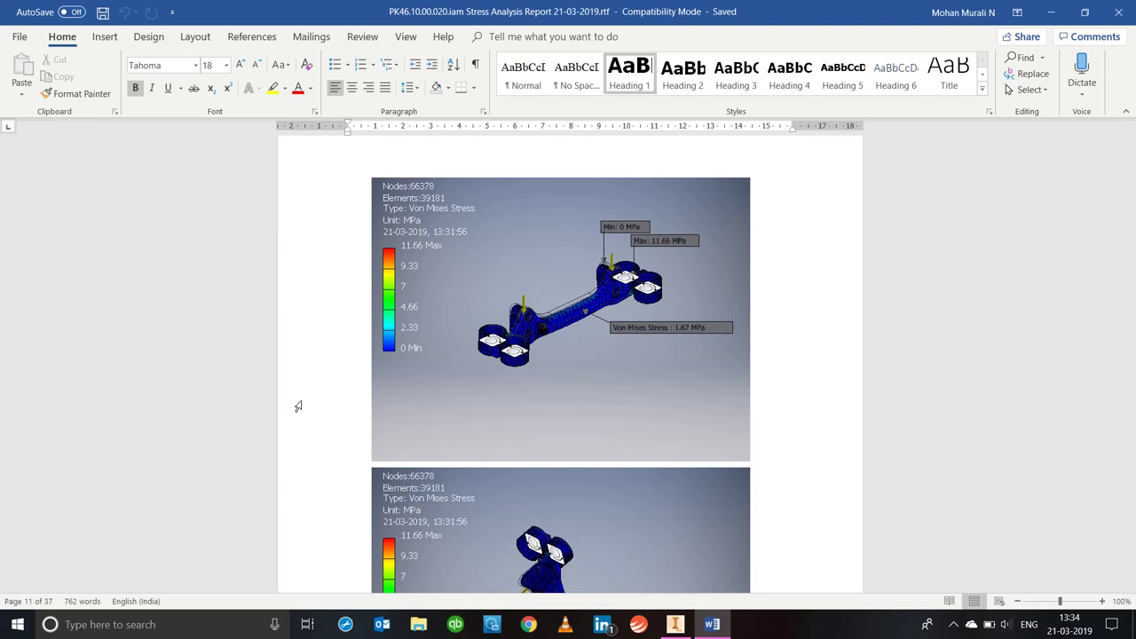
pyautogui.scroll(-5, 629, 325)
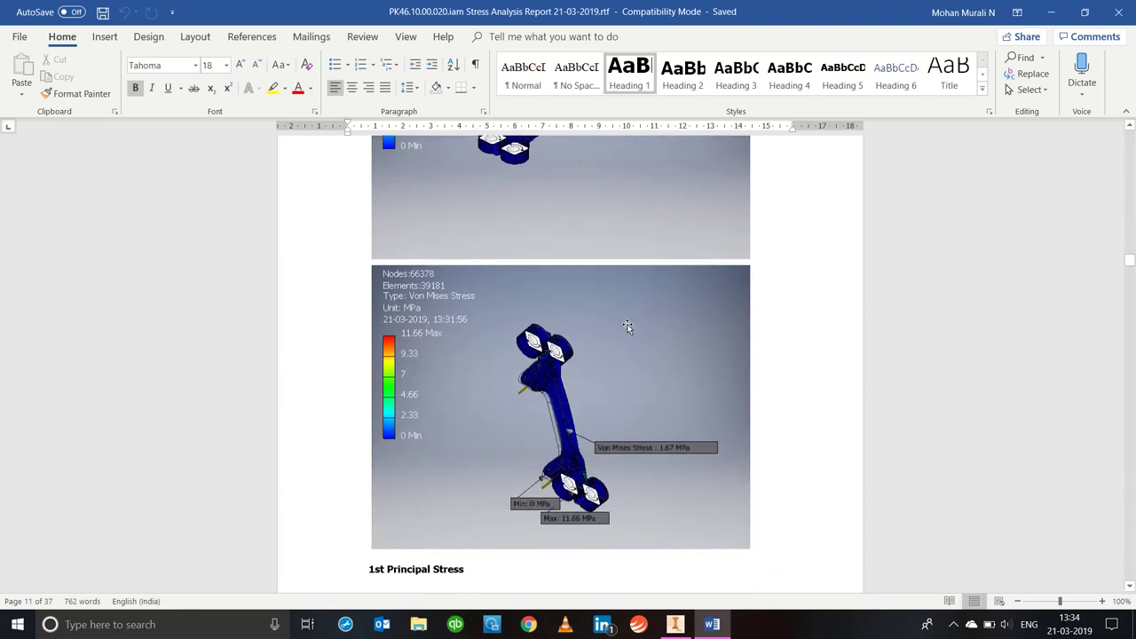
pyautogui.scroll(-15, 607, 433)
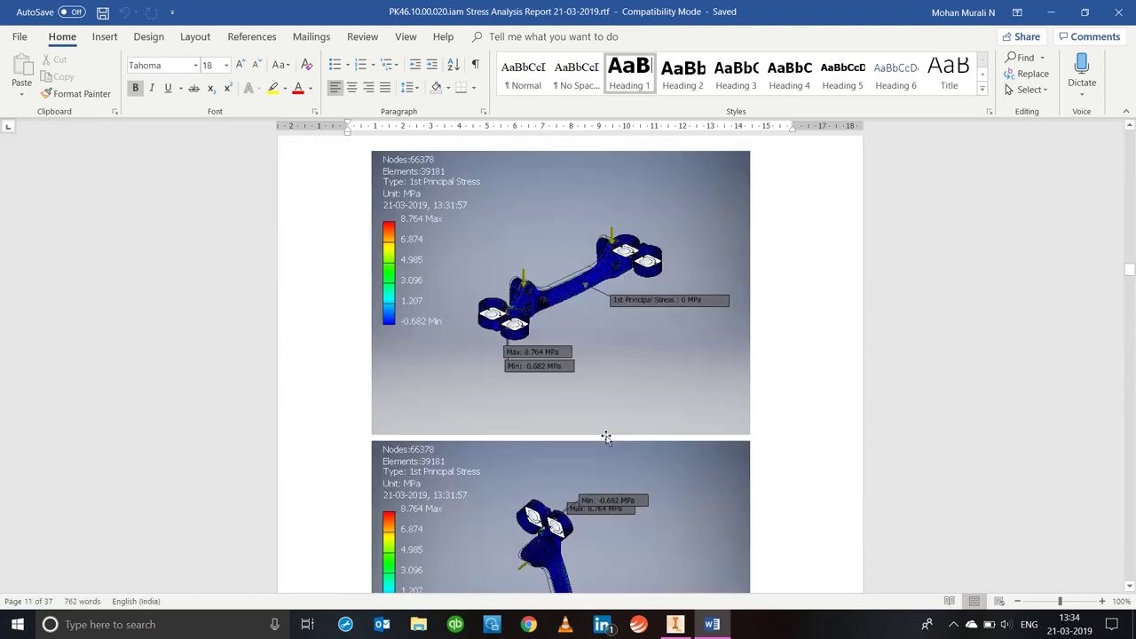
pyautogui.scroll(-15, 605, 438)
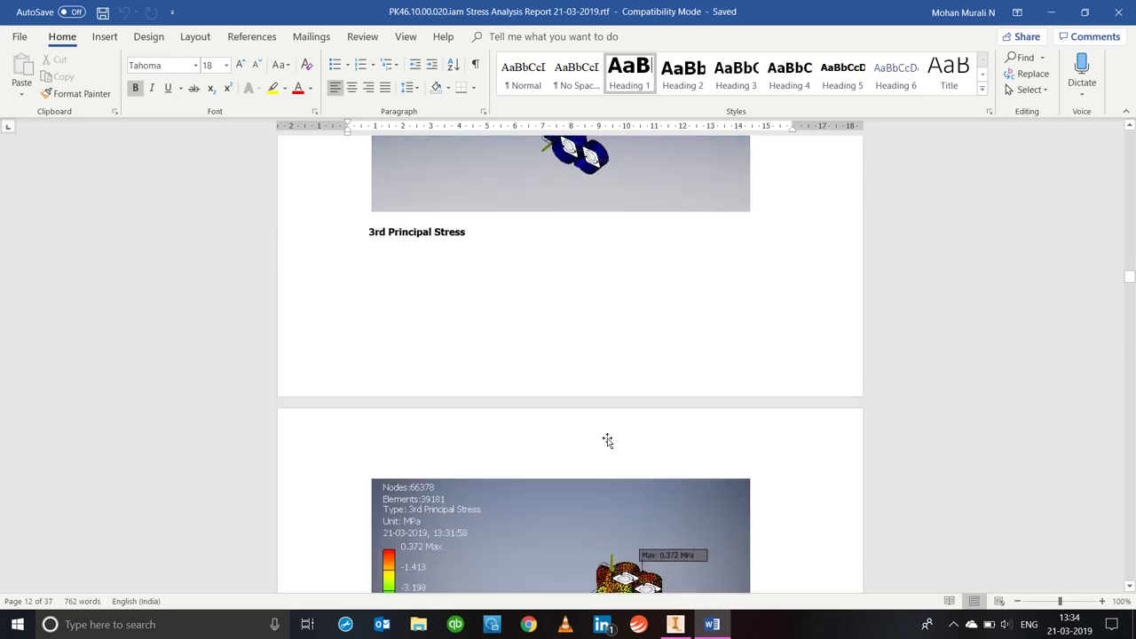
pyautogui.scroll(-4, 607, 441)
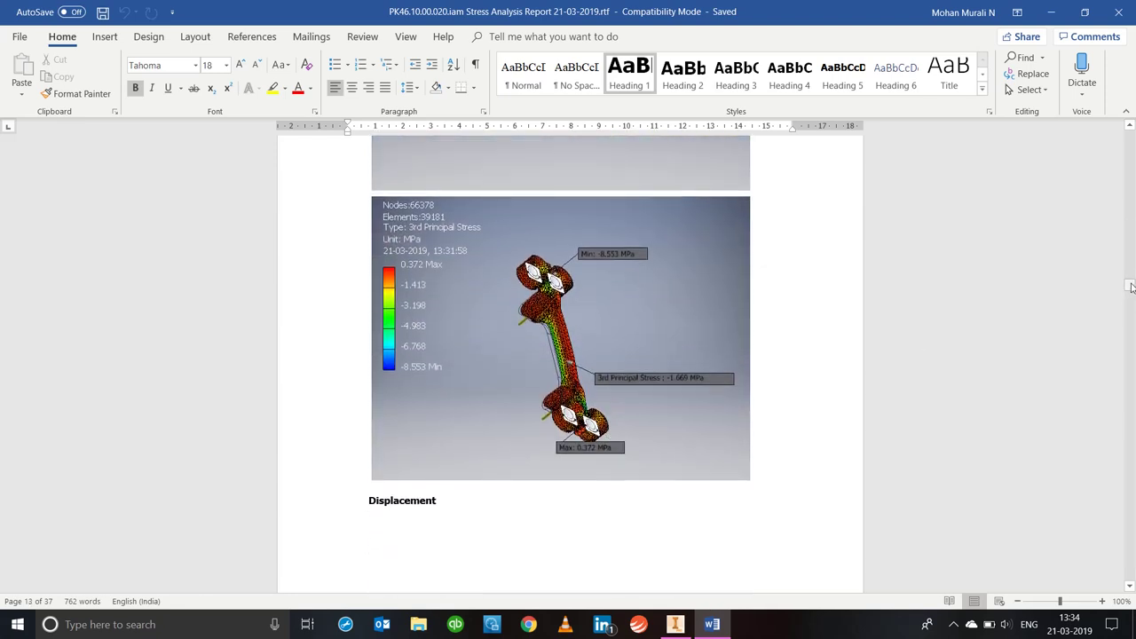
pyautogui.moveTo(1130, 286); pyautogui.dragTo(1130, 579)
pyautogui.scroll(6, 507, 434)
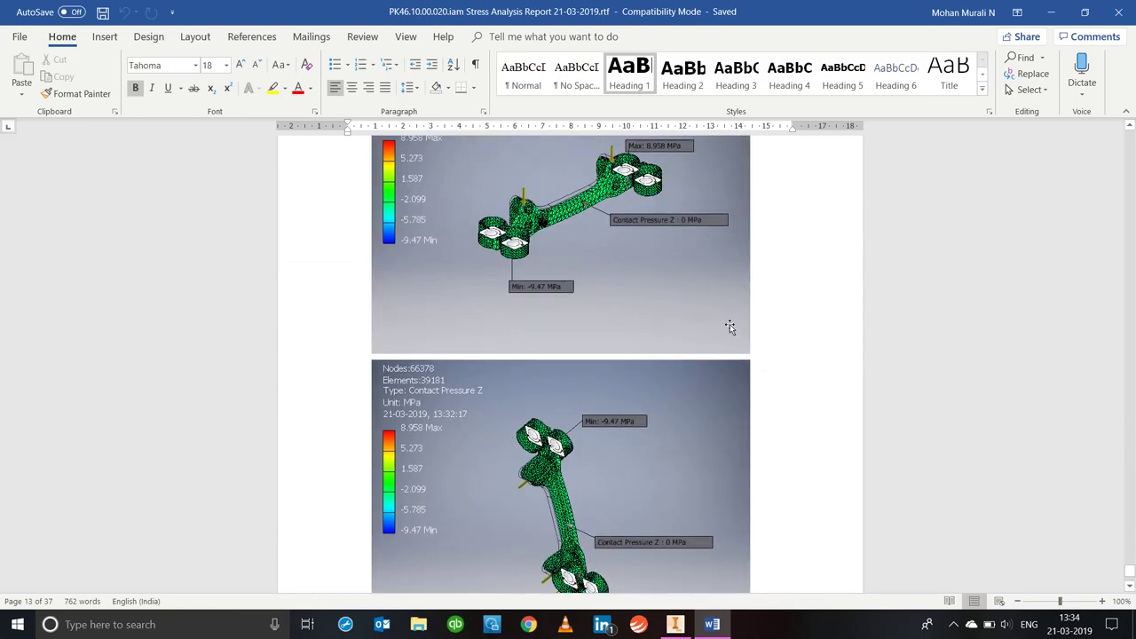
pyautogui.click(1118, 12)
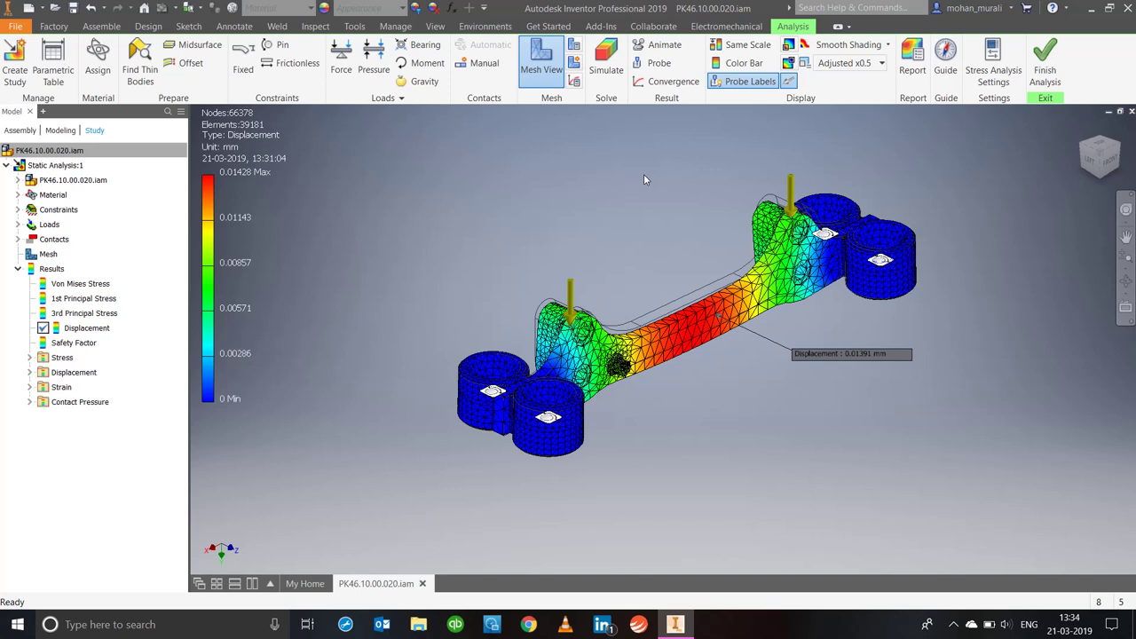
# Click Finish Analysis to exit the Stress Analysis environment.
pyautogui.click(1045, 67)
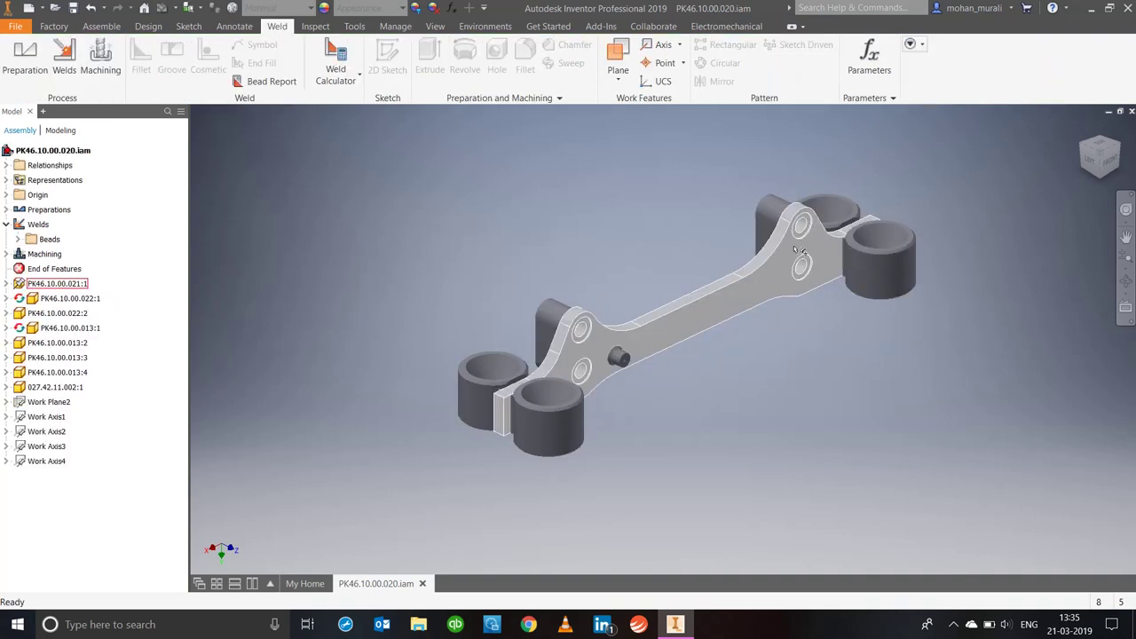
# Re-enter Stress Analysis from Environments and display the 1st Principal Stress plot, peaking at 8.764 MPa.
pyautogui.click(476, 28)
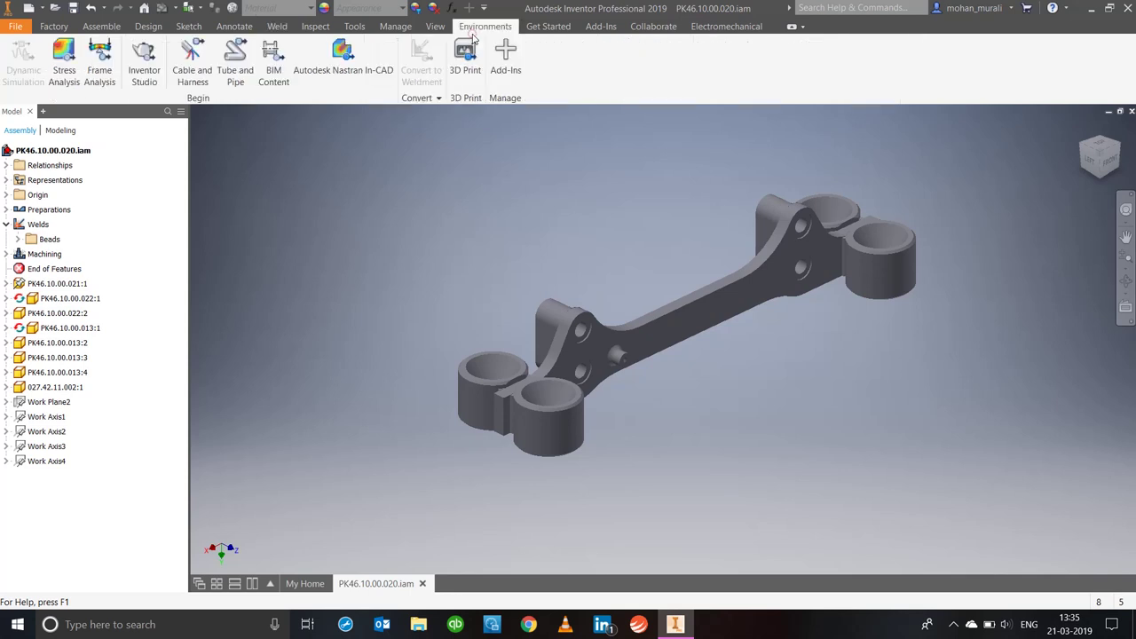
pyautogui.click(64, 69)
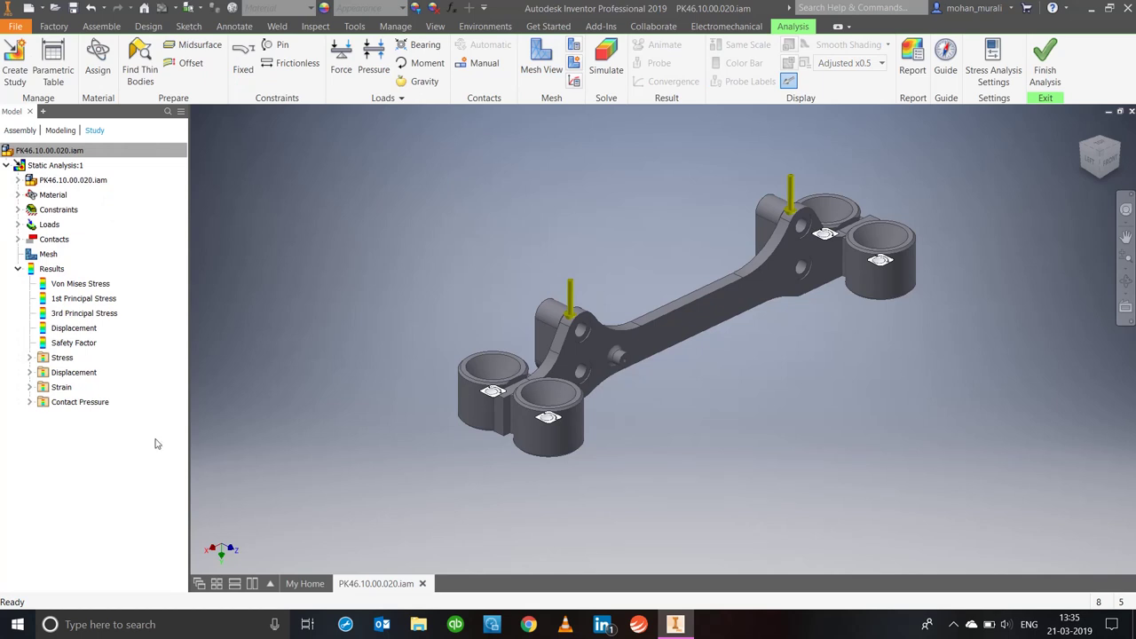
pyautogui.doubleClick(86, 299)
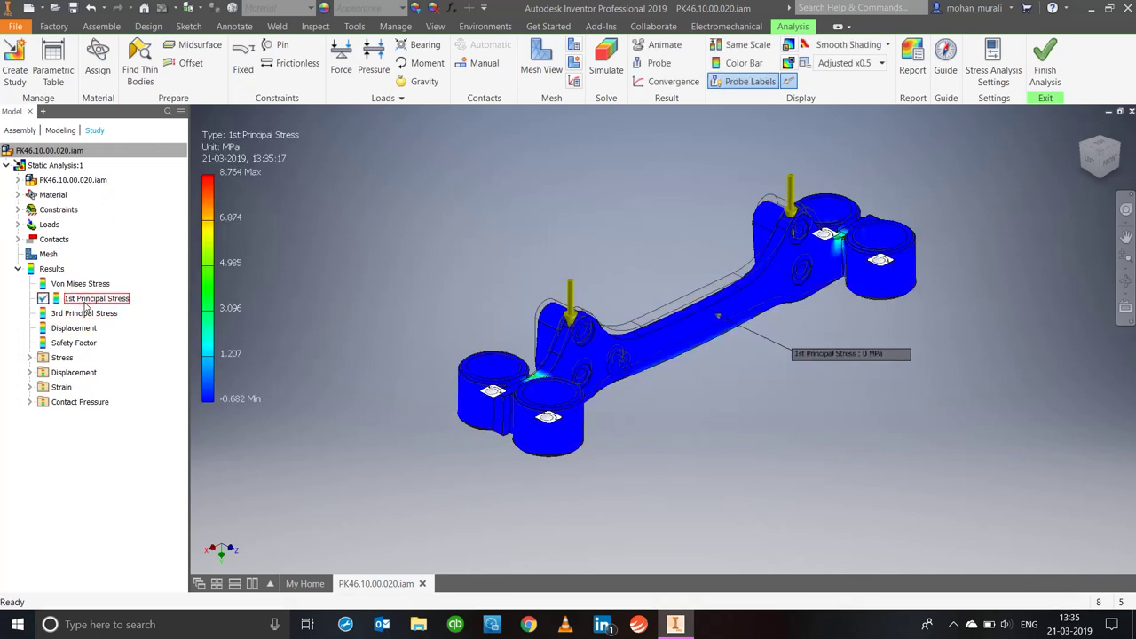